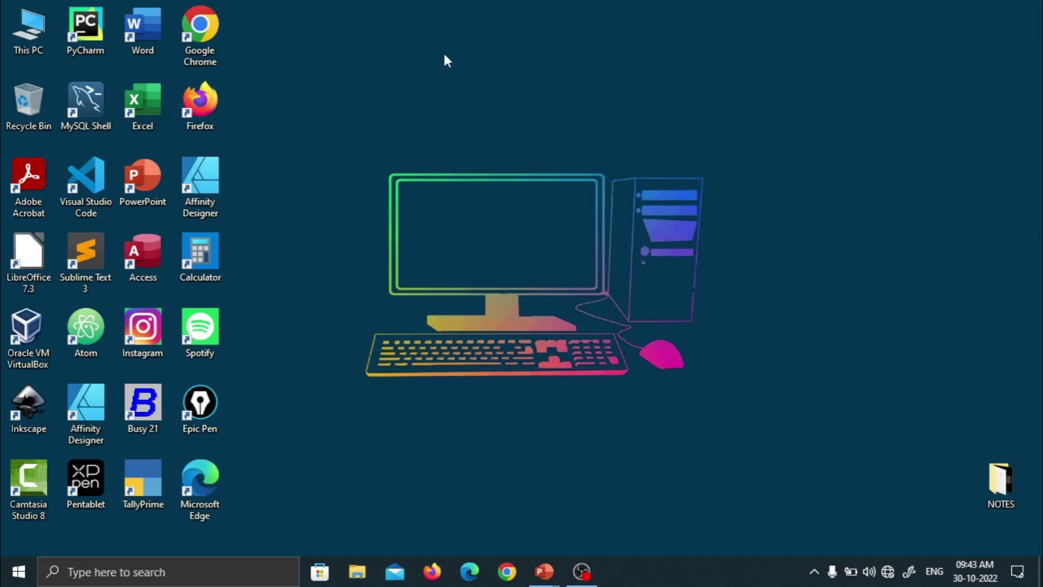
pyautogui.rightClick(444, 54)
pyautogui.click(504, 128)
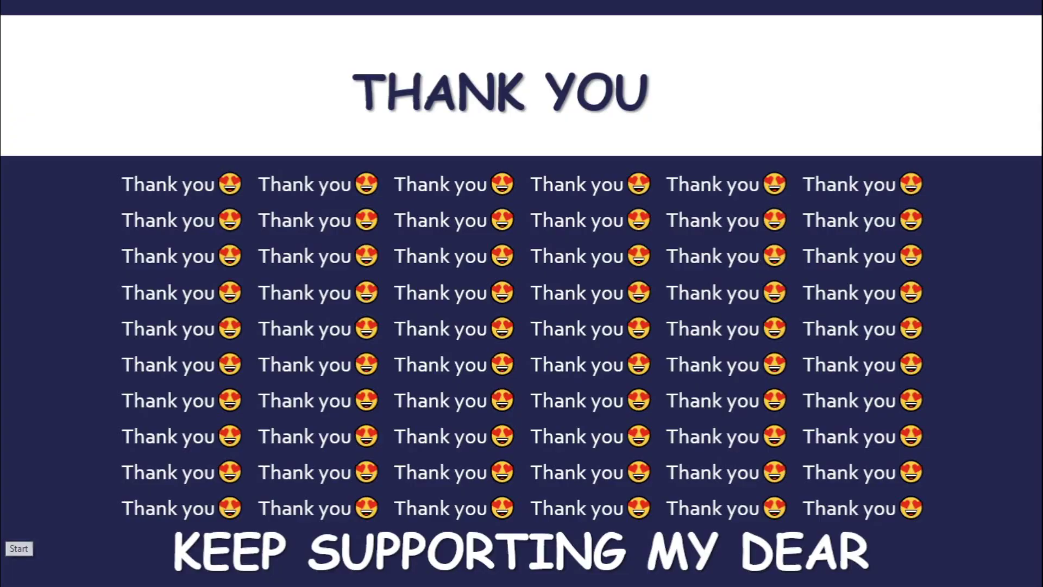
pyautogui.click(13, 574)
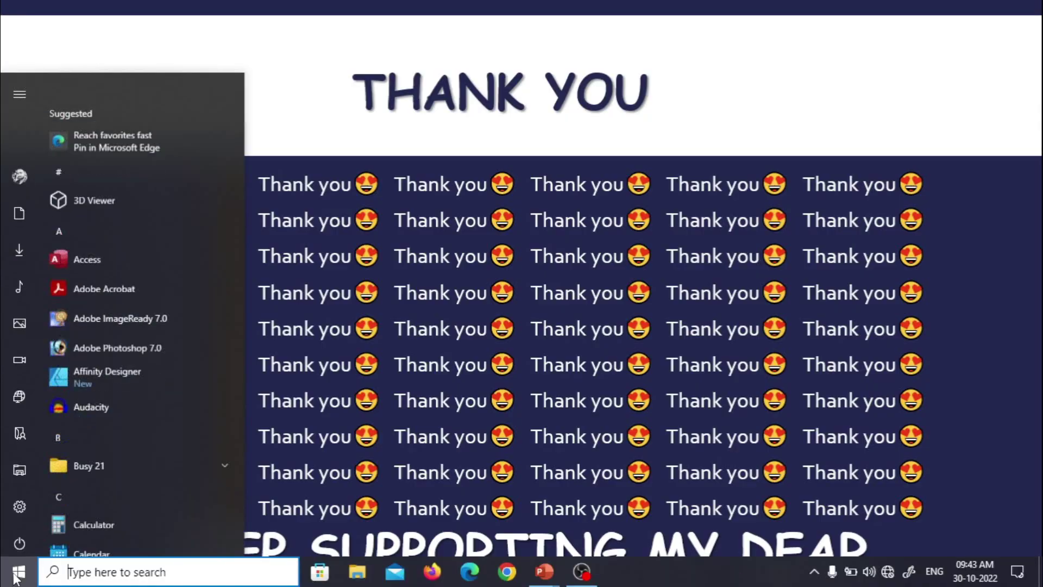
pyautogui.click(276, 312)
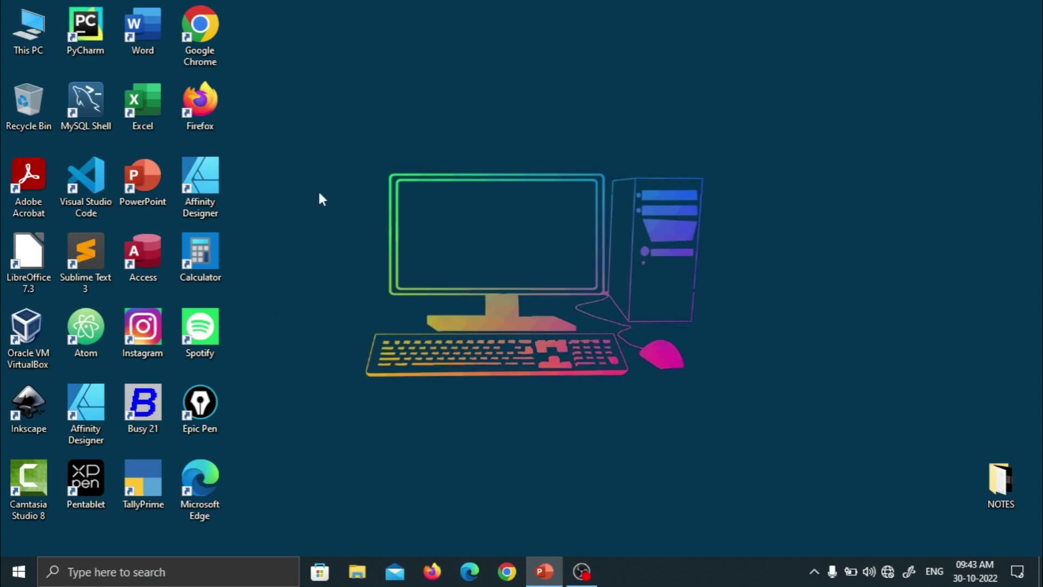
pyautogui.rightClick(319, 197)
pyautogui.click(358, 254)
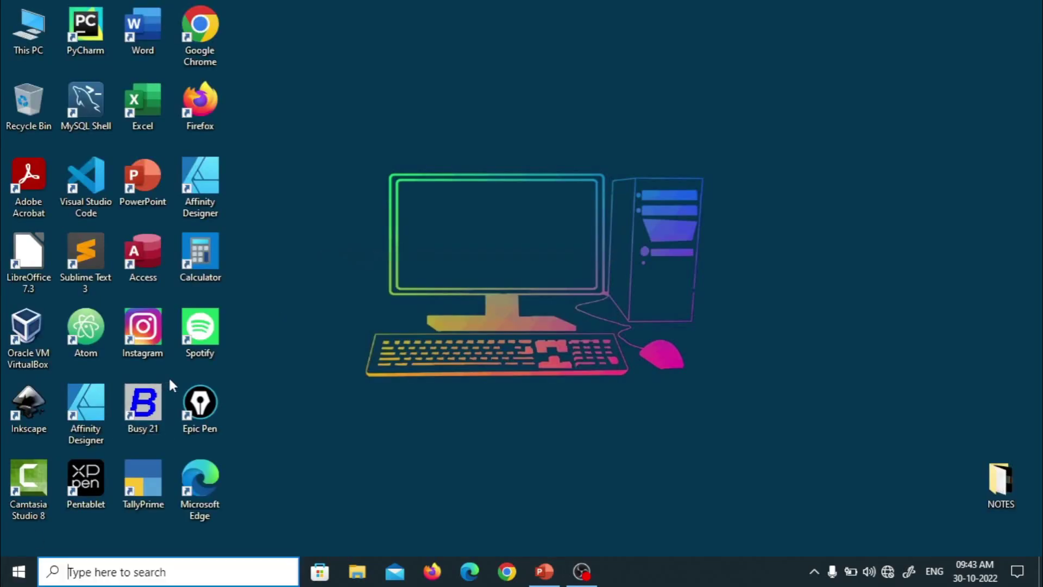
# Step: Launch Steps Recorder from the Windows Accessories folder, and close it again
pyautogui.press('super')
pyautogui.scroll(-10, 170, 384)
pyautogui.scroll(-10, 173, 385)
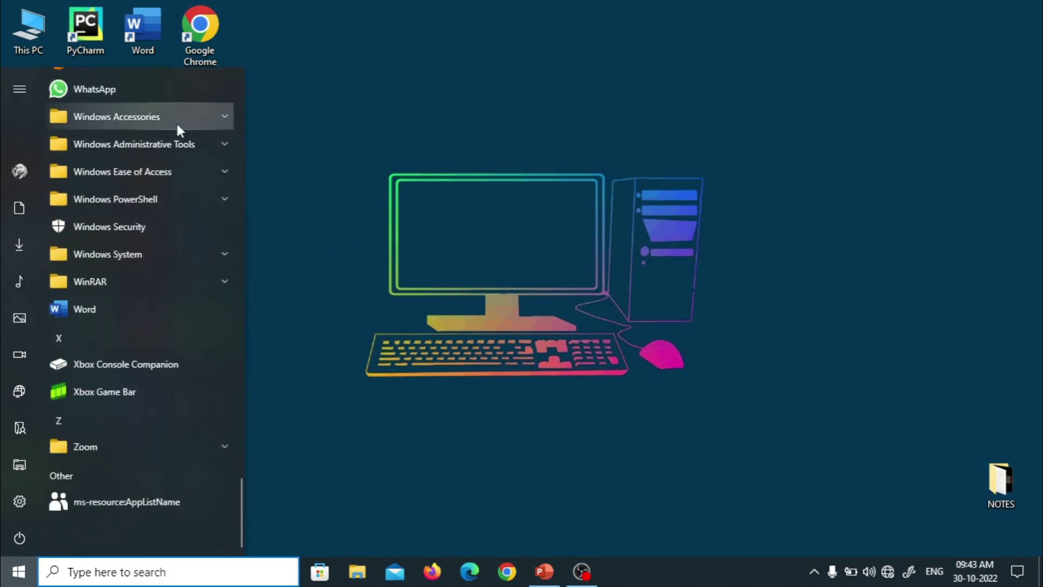
pyautogui.click(177, 125)
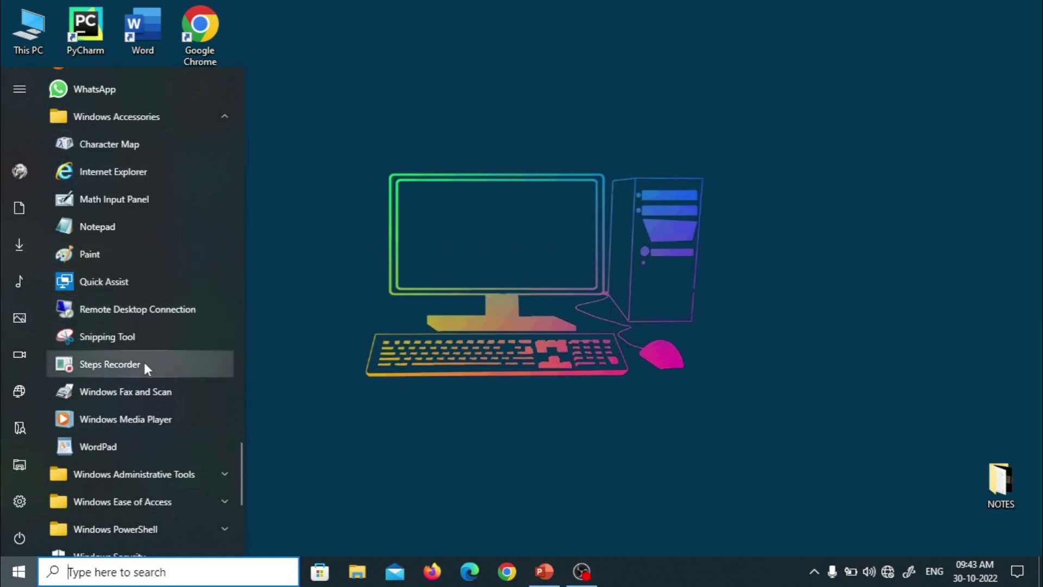
pyautogui.click(144, 364)
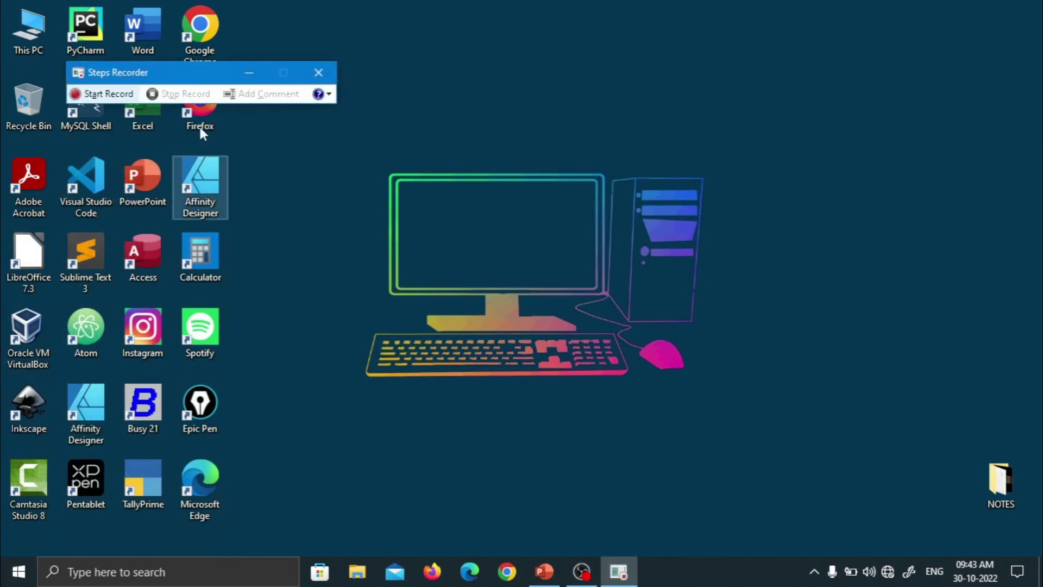
pyautogui.click(319, 72)
pyautogui.rightClick(429, 122)
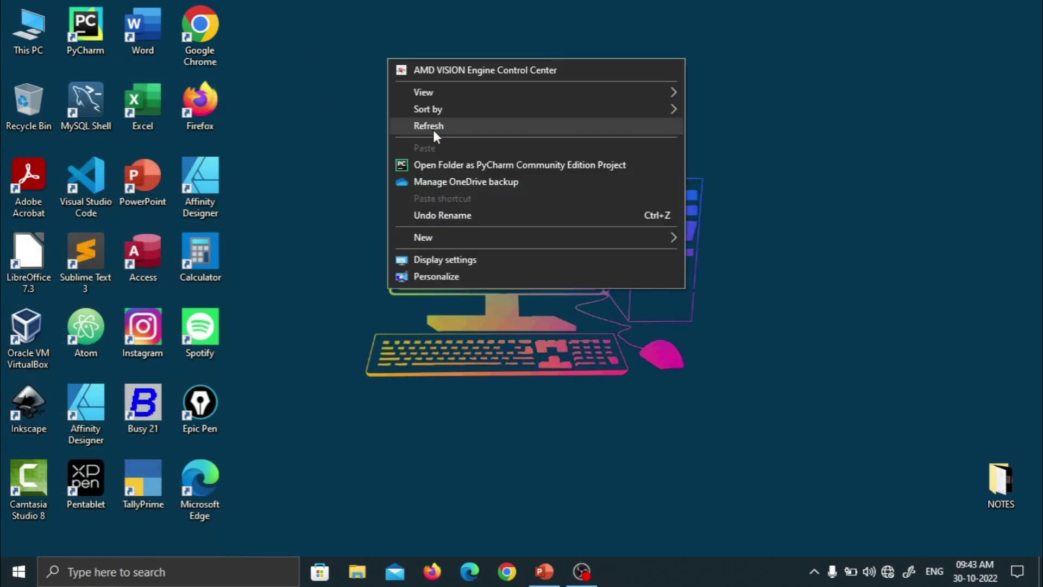
pyautogui.click(433, 128)
# Step: Search Windows for "step" to locate the Steps Recorder app, and dismiss the search
pyautogui.click(123, 570)
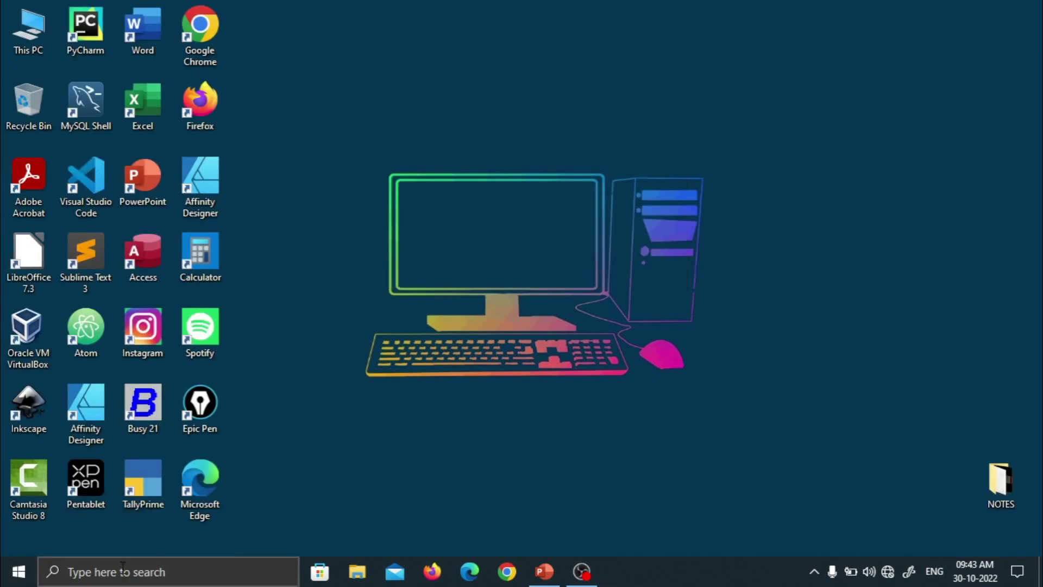
pyautogui.write('step')
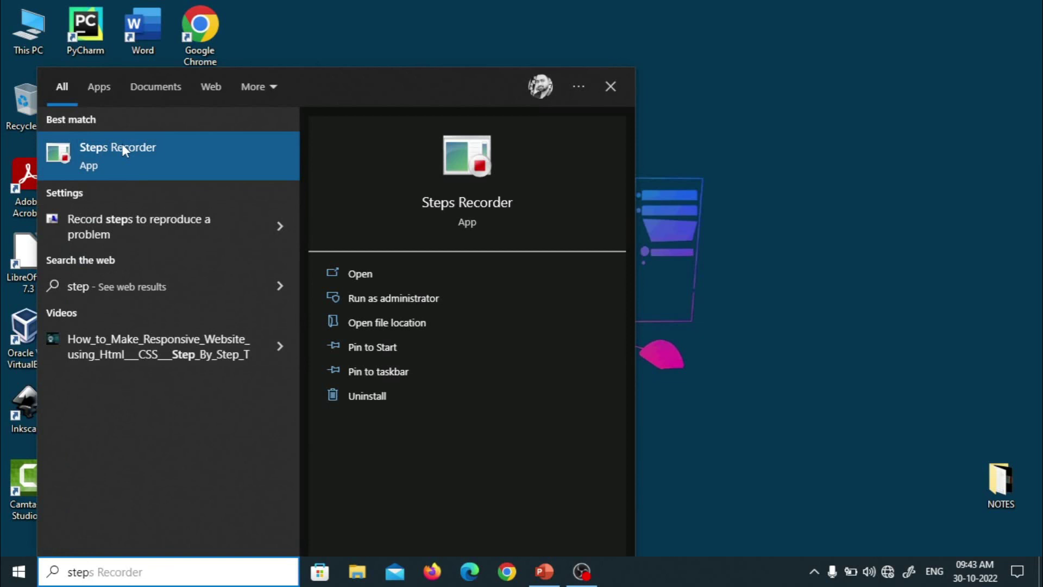
pyautogui.click(653, 128)
pyautogui.rightClick(321, 8)
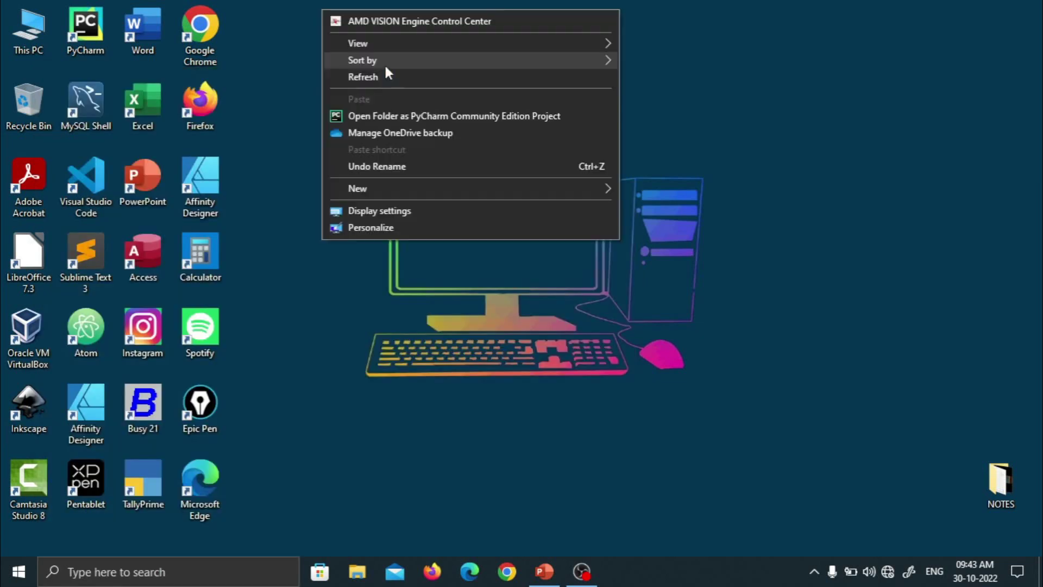
pyautogui.click(384, 76)
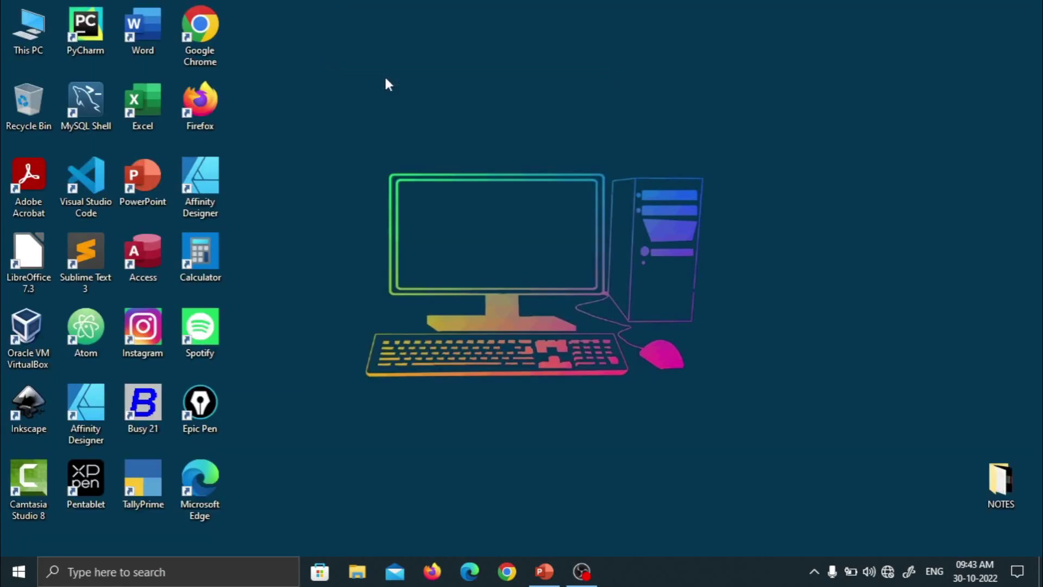
# Step: Launch Steps Recorder with the Run command psr and move its window clear of the desktop icons
pyautogui.press('super+r')
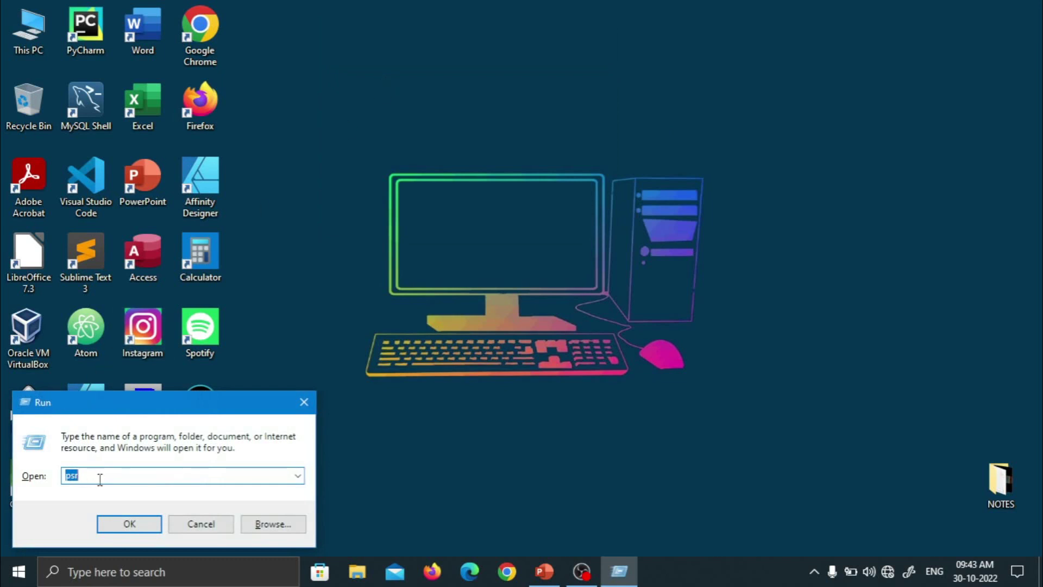
pyautogui.write('psr')
pyautogui.press('Return')
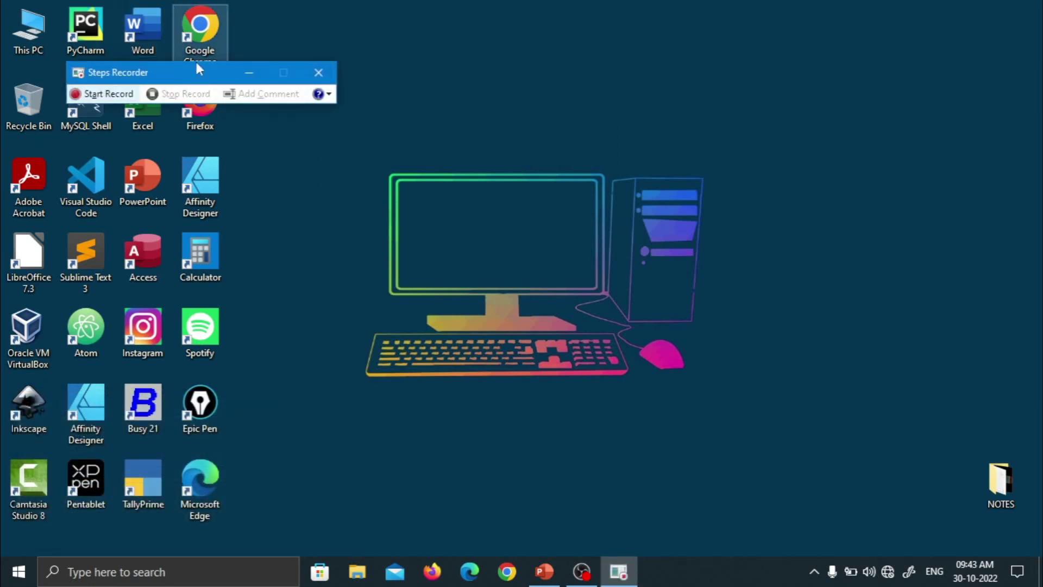
pyautogui.moveTo(172, 78); pyautogui.dragTo(833, 51)
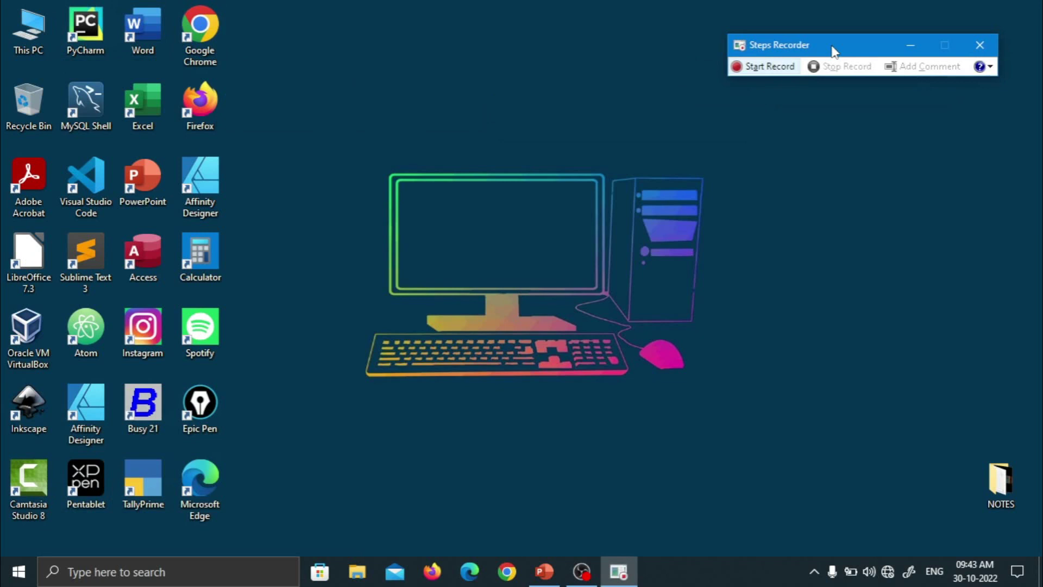
# Step: Refresh the desktop and check which network connection options are offered
pyautogui.rightClick(490, 62)
pyautogui.click(539, 128)
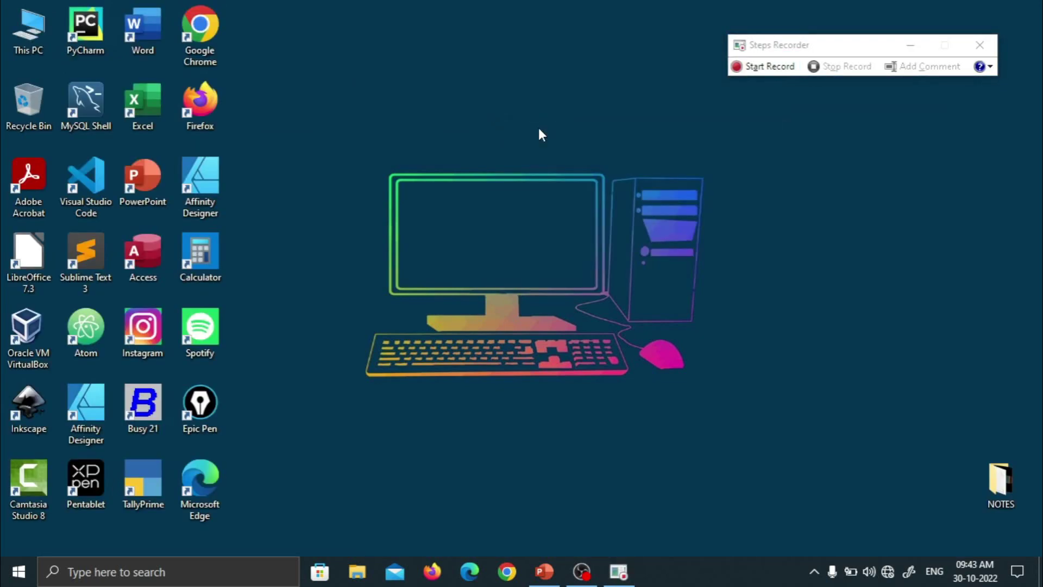
pyautogui.rightClick(511, 81)
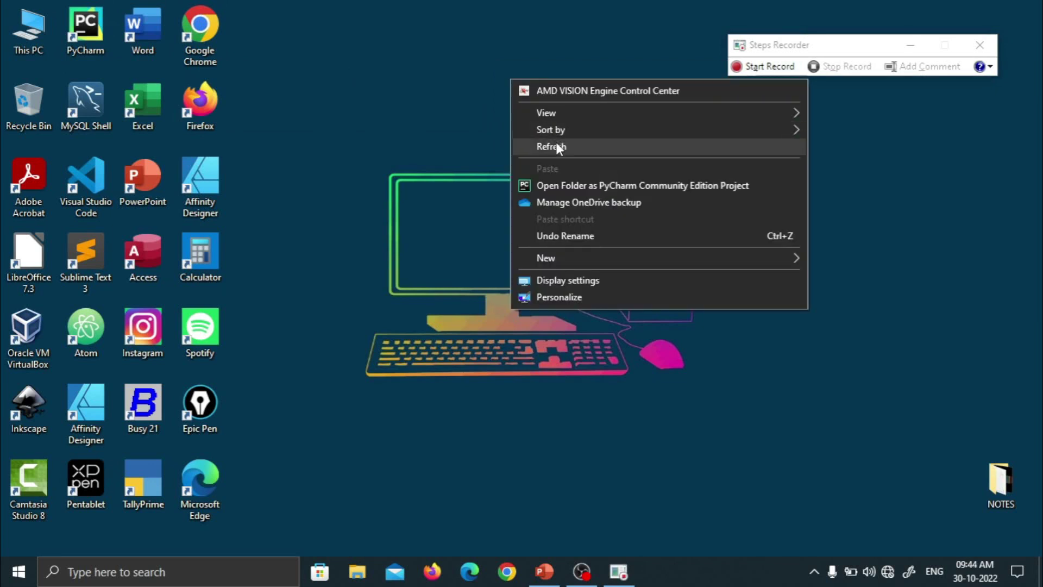
pyautogui.click(557, 146)
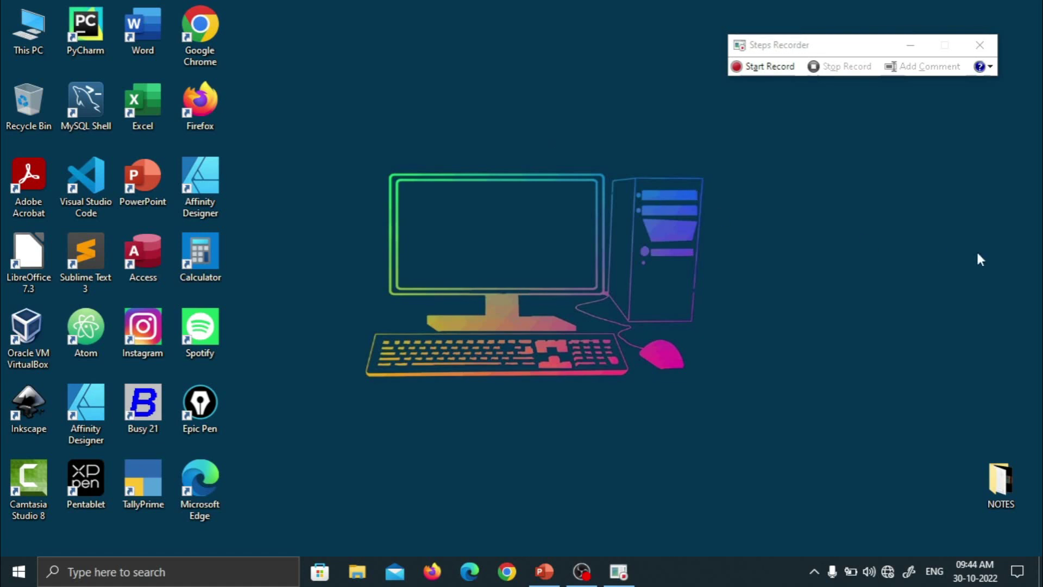
pyautogui.click(888, 571)
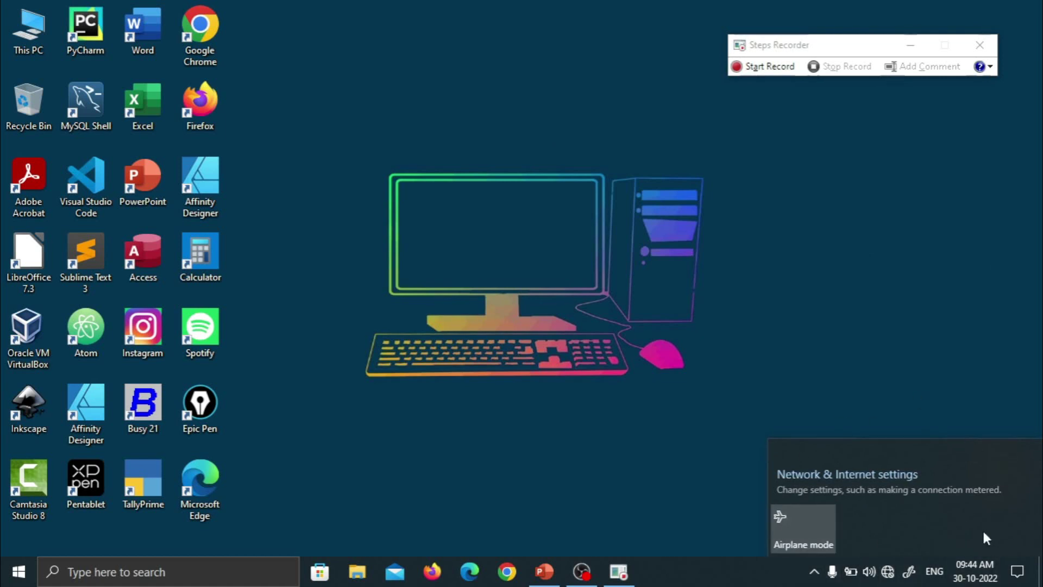
pyautogui.click(561, 350)
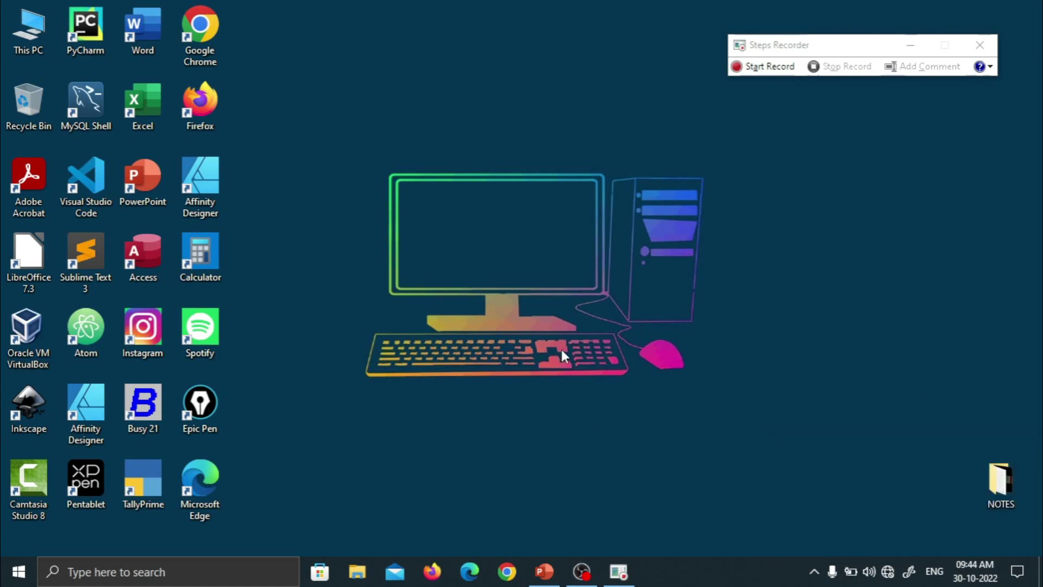
# Step: Start a recording in Steps Recorder and minimize its window
pyautogui.click(766, 67)
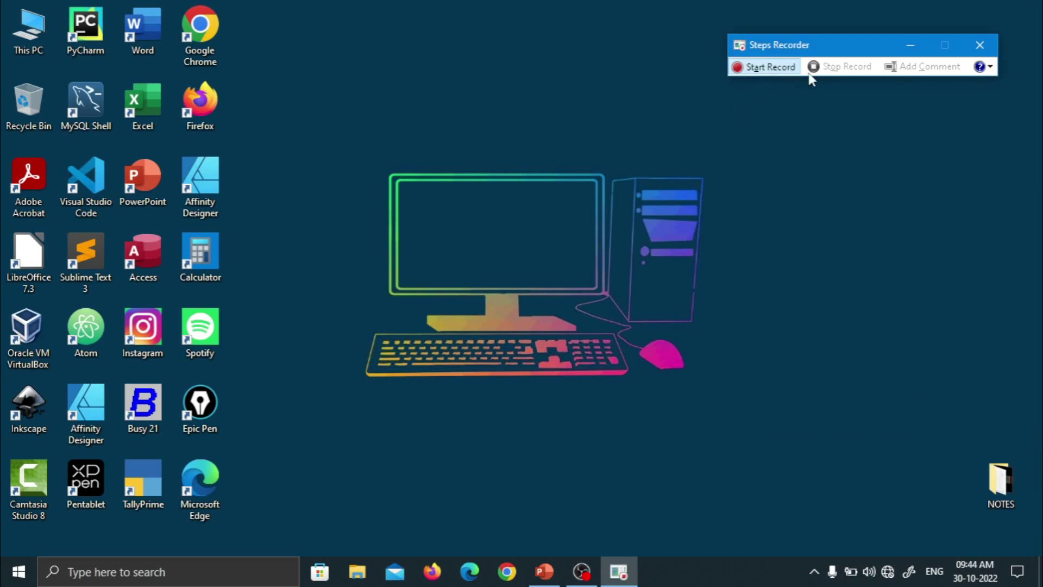
pyautogui.click(912, 47)
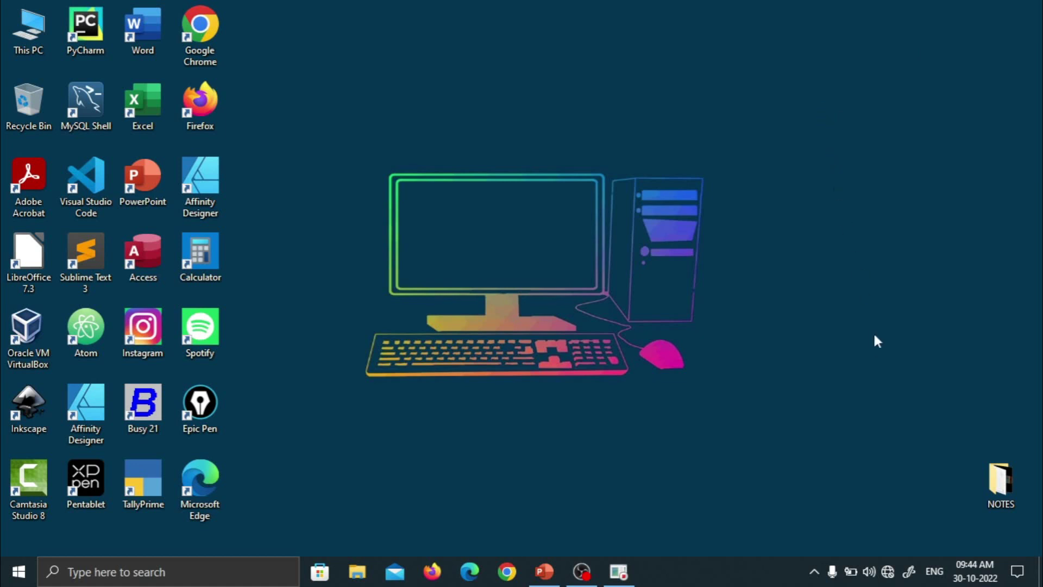
# Step: Open the network adapter options from the Ethernet page of the Network & Internet settings
pyautogui.click(890, 572)
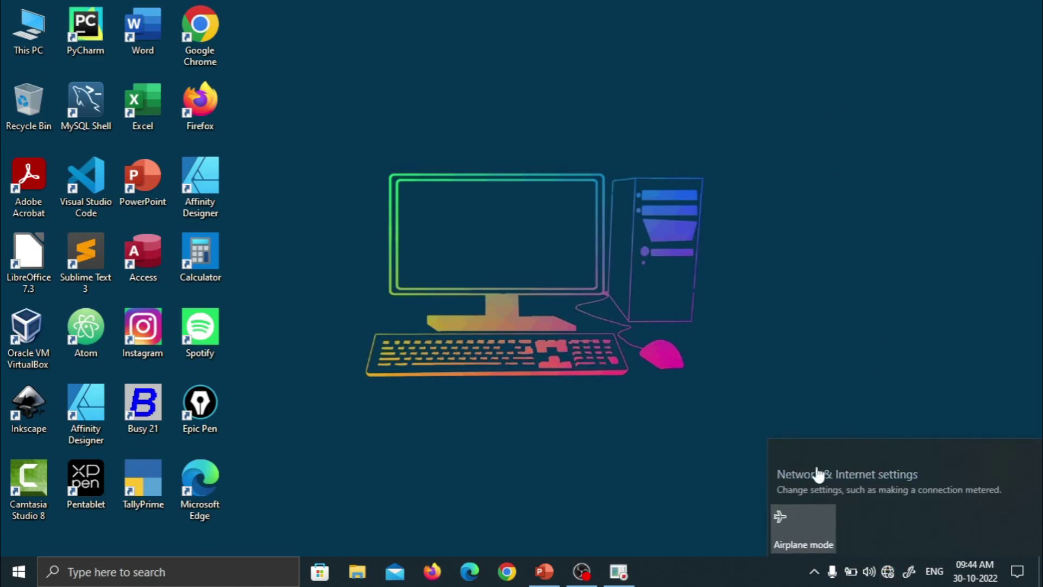
pyautogui.click(864, 478)
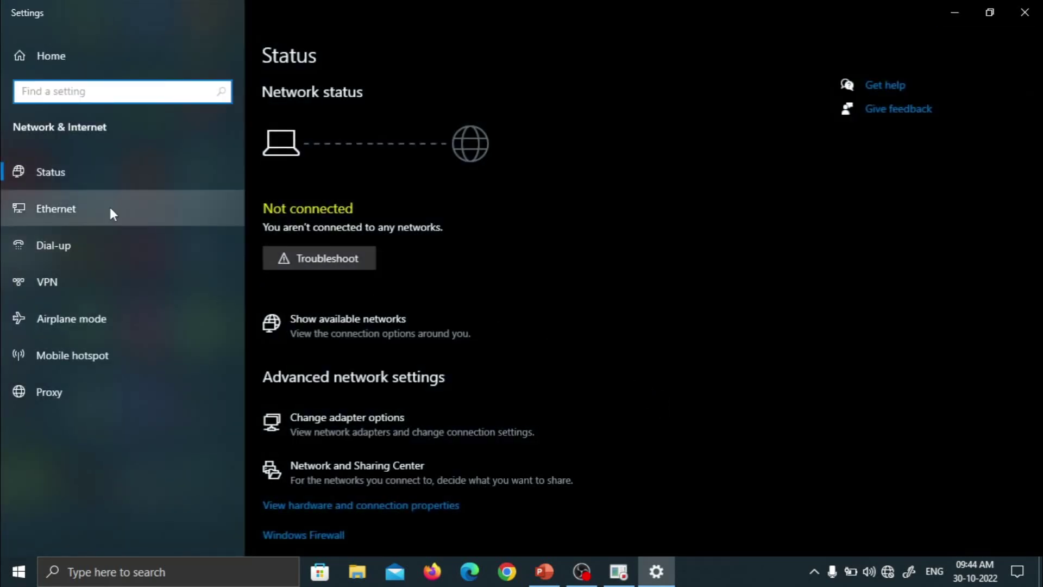
pyautogui.click(110, 210)
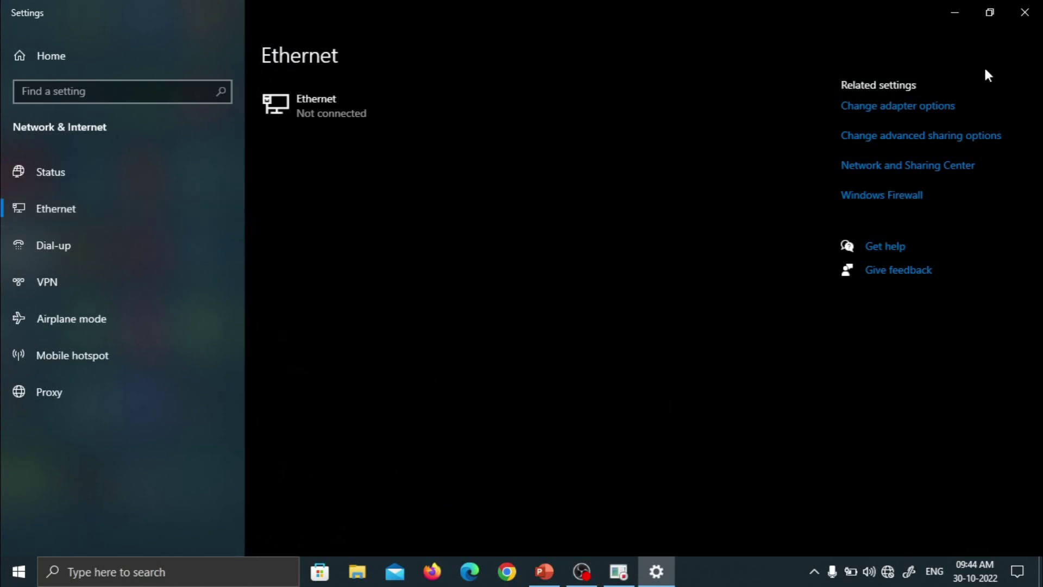
pyautogui.click(898, 109)
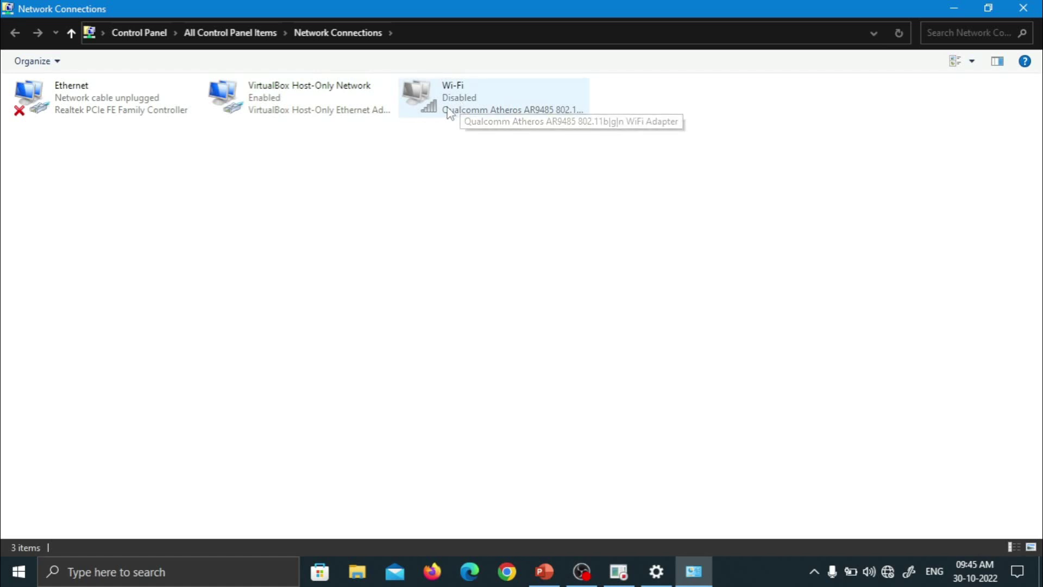
# Step: Enable the Wi-Fi adapter and close the Network Connections and Settings windows
pyautogui.rightClick(483, 105)
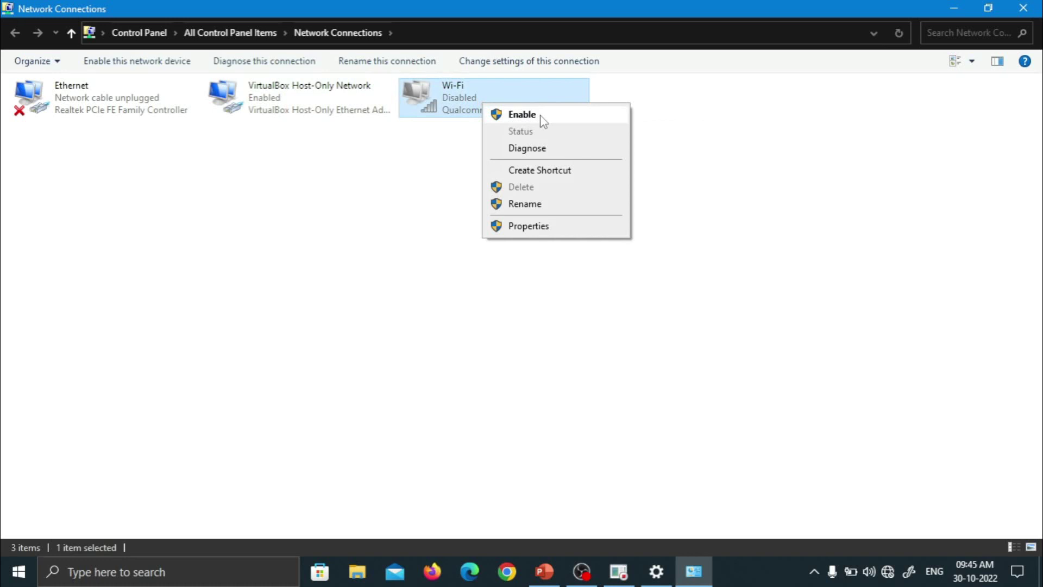
pyautogui.click(523, 115)
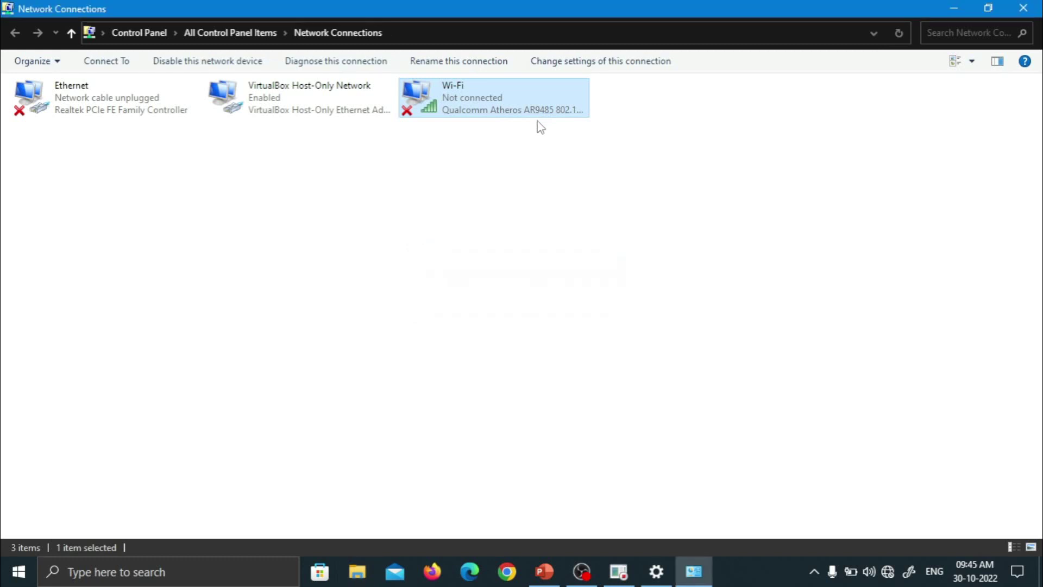
pyautogui.click(1024, 9)
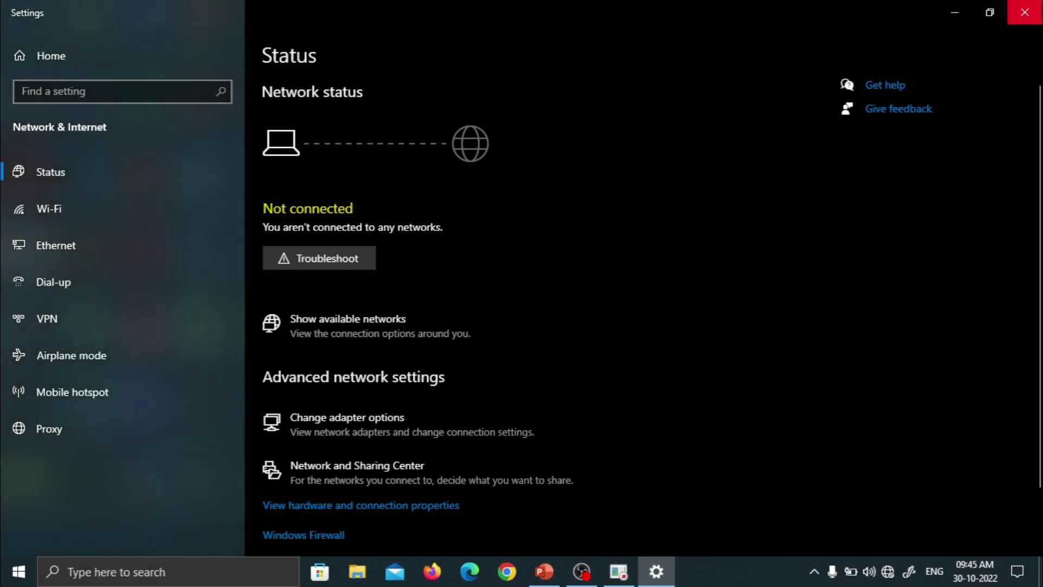
pyautogui.click(1024, 12)
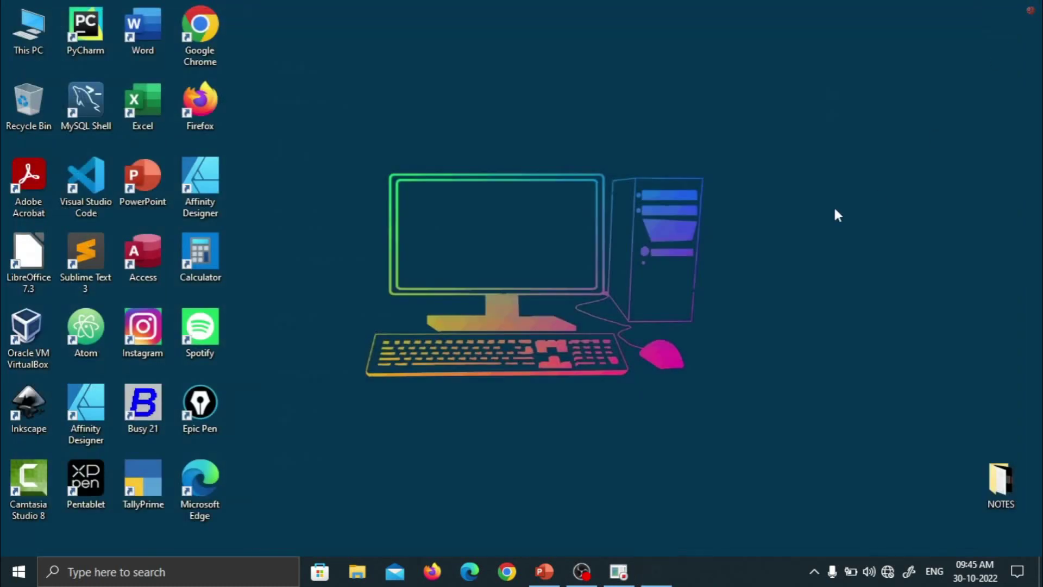
# Step: Check the available Wi-Fi networks and the connection status, refreshing the desktop between checks
pyautogui.click(888, 582)
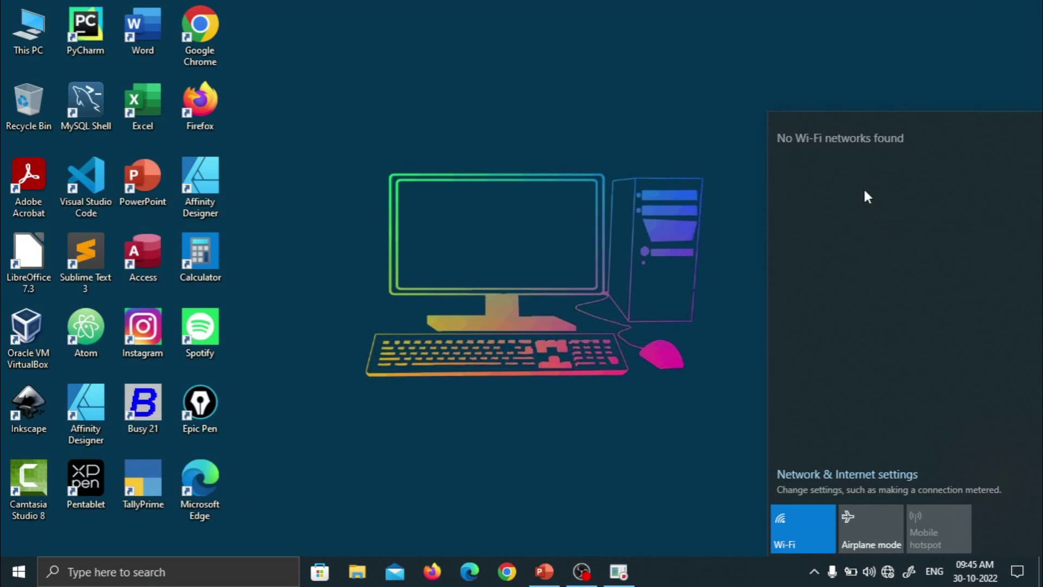
pyautogui.click(706, 137)
pyautogui.rightClick(584, 63)
pyautogui.click(644, 132)
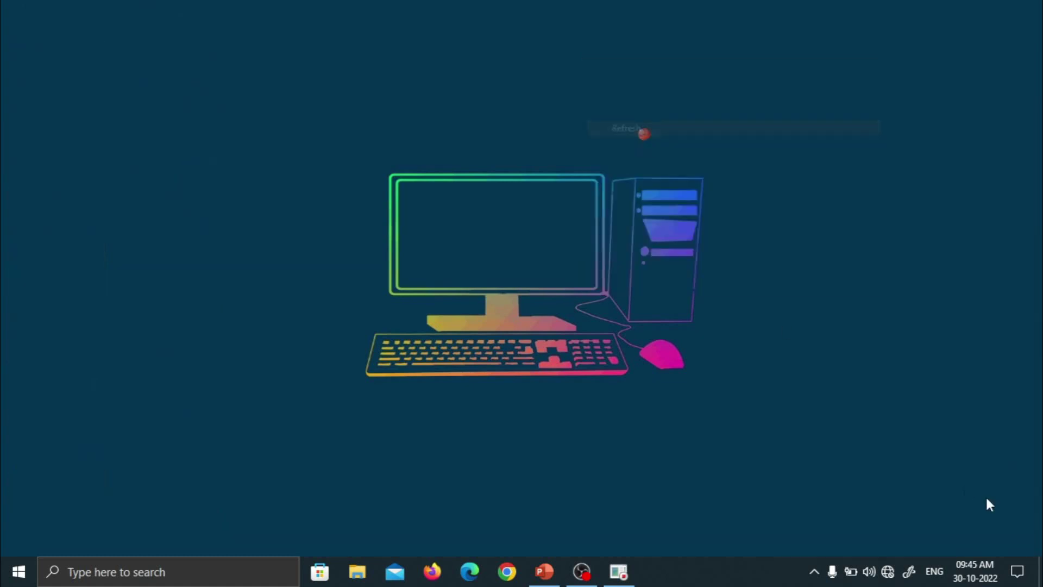
pyautogui.click(888, 571)
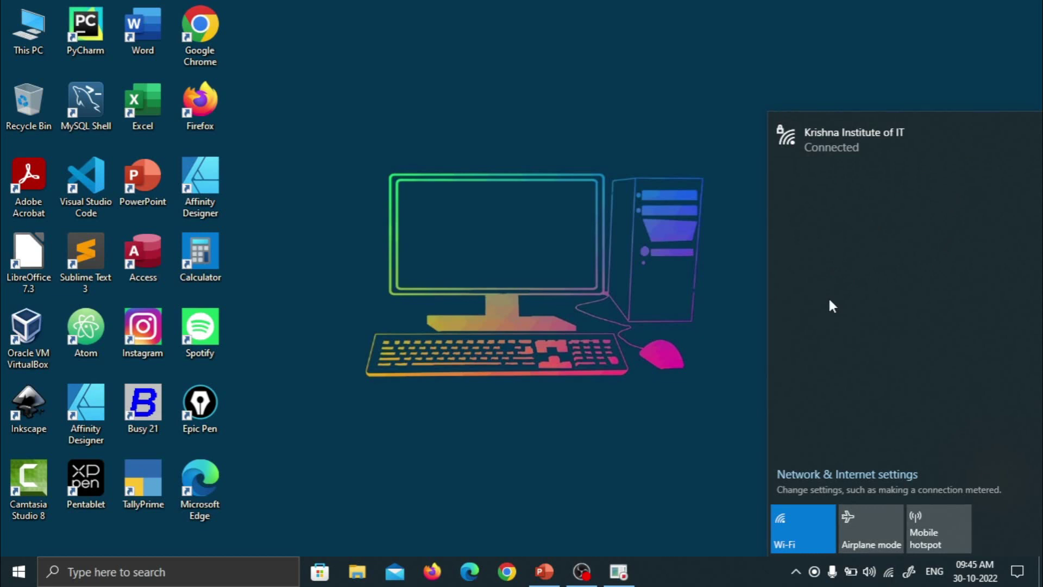
# Step: Restore the Steps Recorder window and stop the recording
pyautogui.click(619, 572)
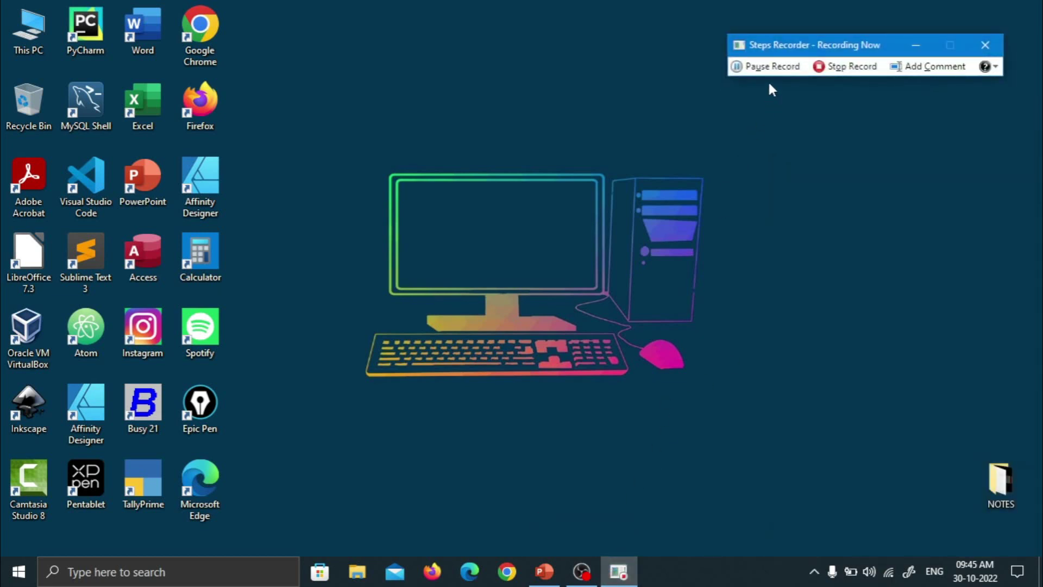
pyautogui.click(835, 72)
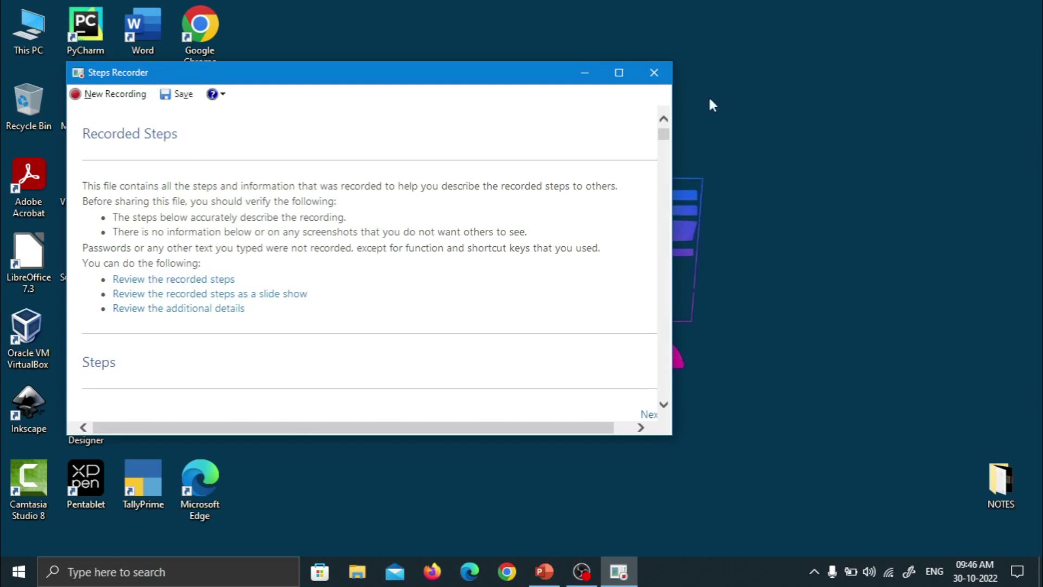
# Step: Maximize the Steps Recorder window and review recorded steps 1 to 8 with their screenshots
pyautogui.click(618, 73)
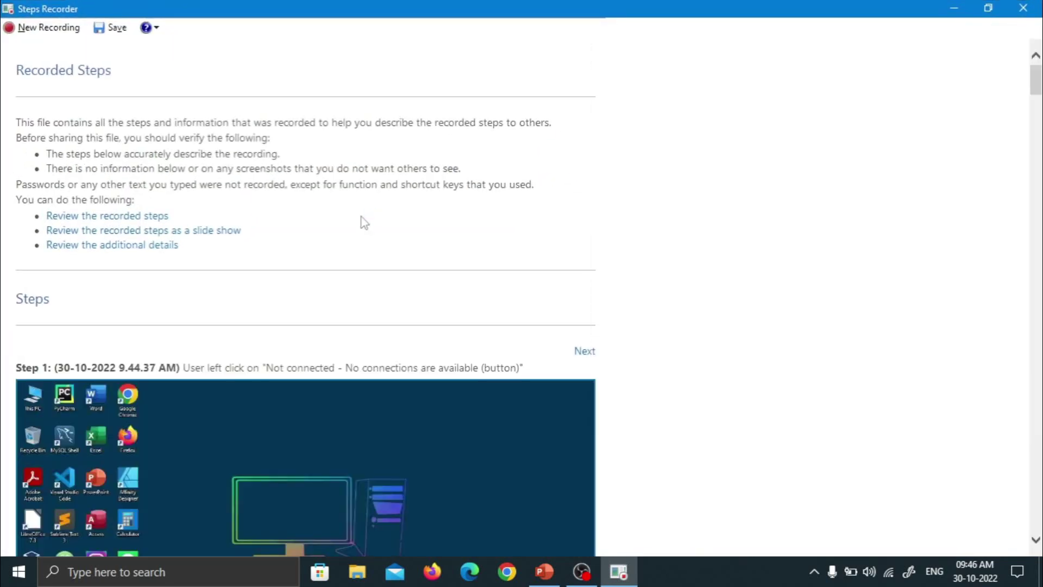
pyautogui.scroll(-5, 363, 223)
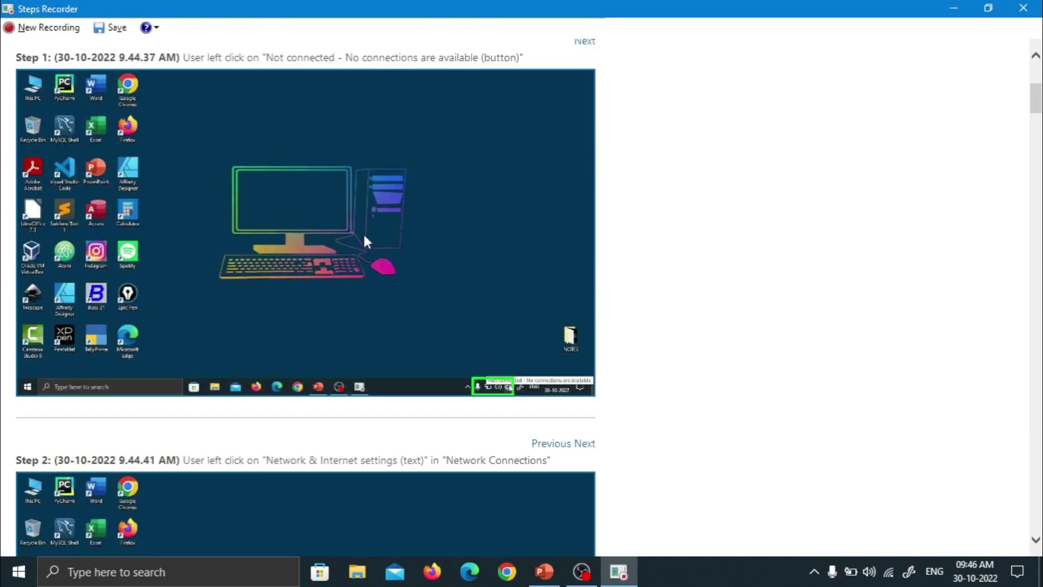
pyautogui.scroll(1, 379, 250)
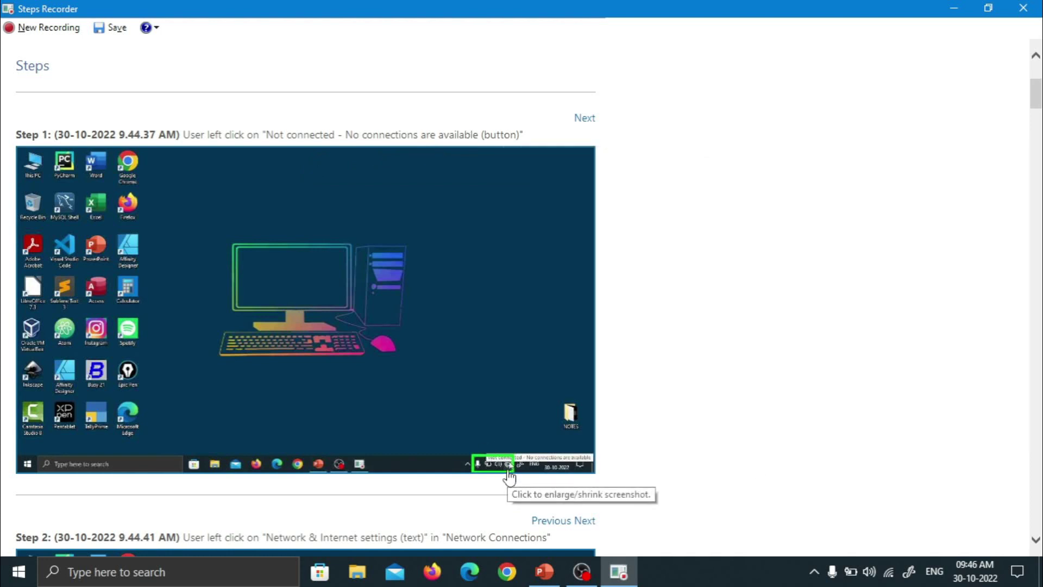
pyautogui.scroll(-4, 509, 477)
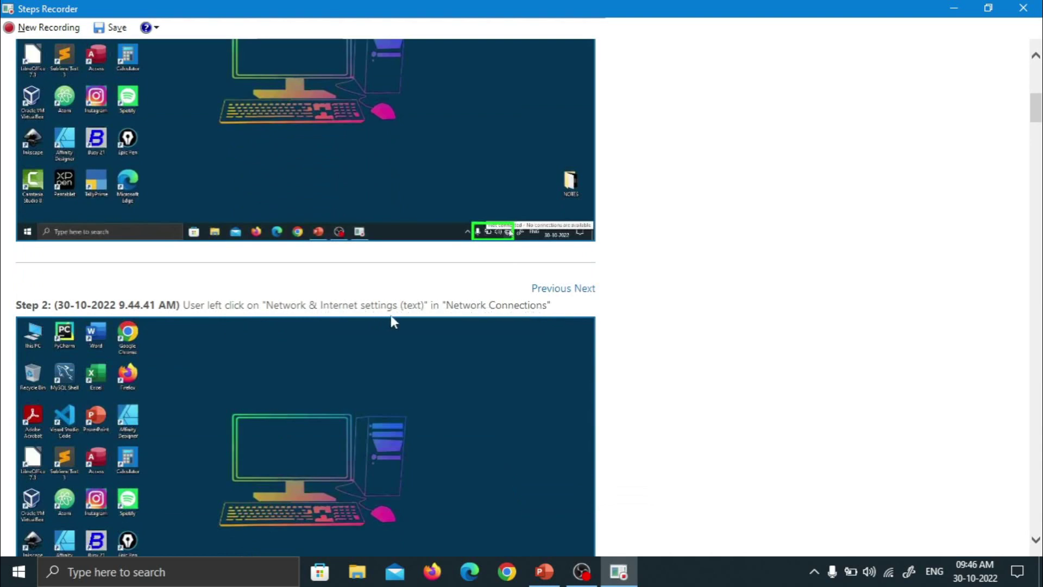
pyautogui.scroll(-4, 400, 326)
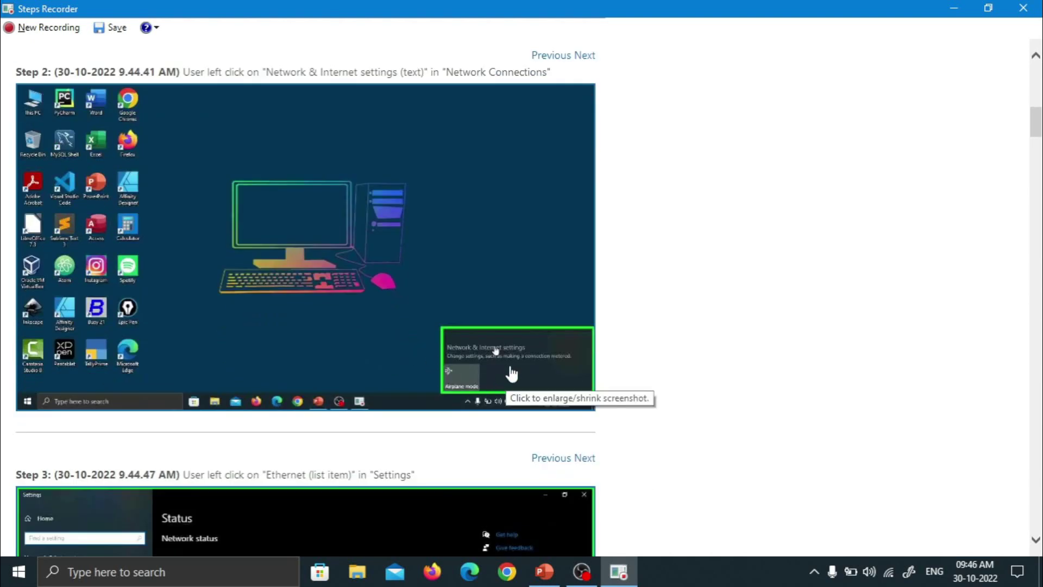
pyautogui.scroll(-7, 495, 359)
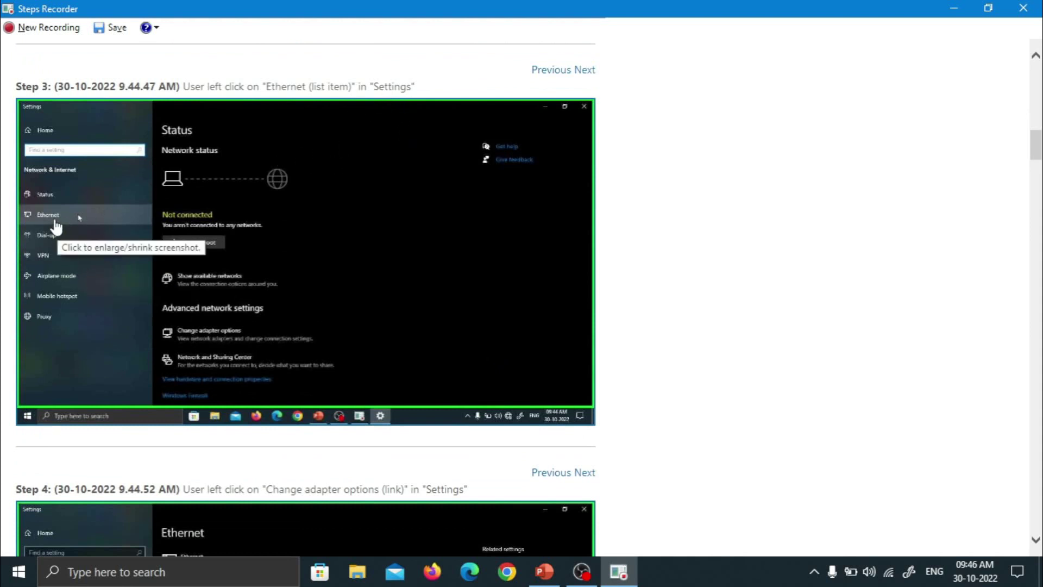
pyautogui.scroll(-4, 56, 226)
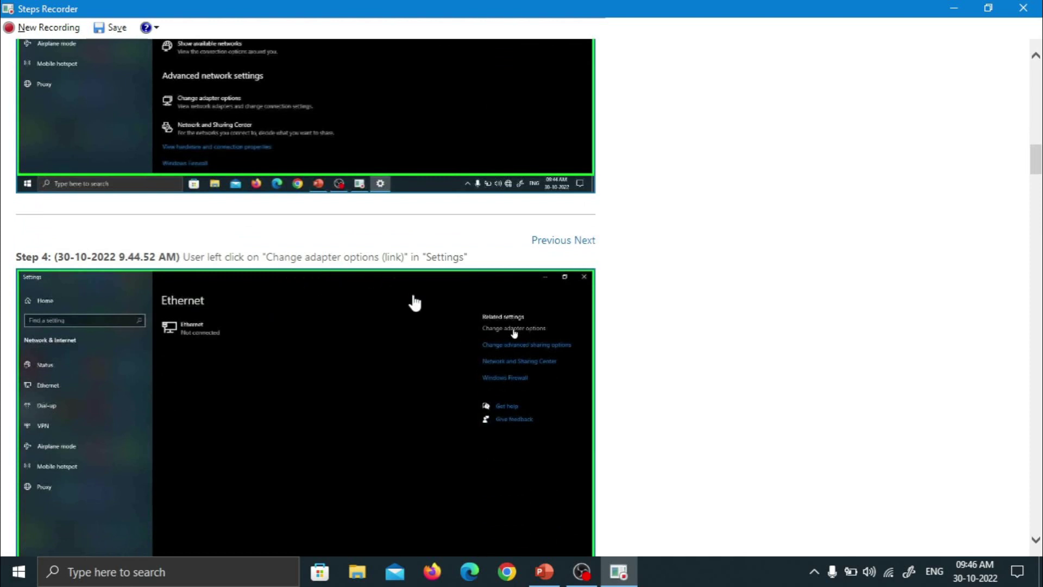
pyautogui.scroll(-8, 499, 338)
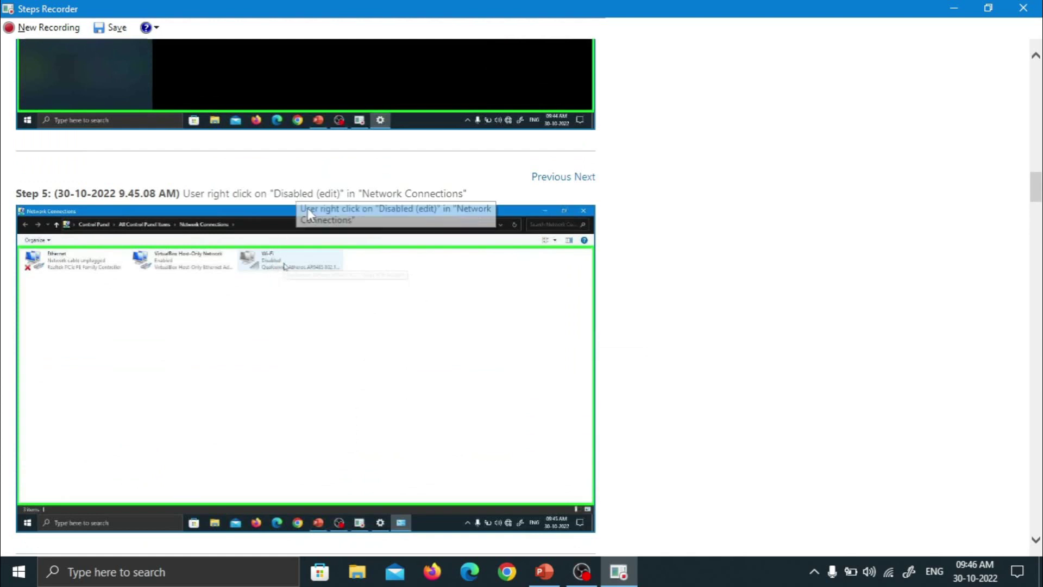
pyautogui.scroll(-7, 342, 234)
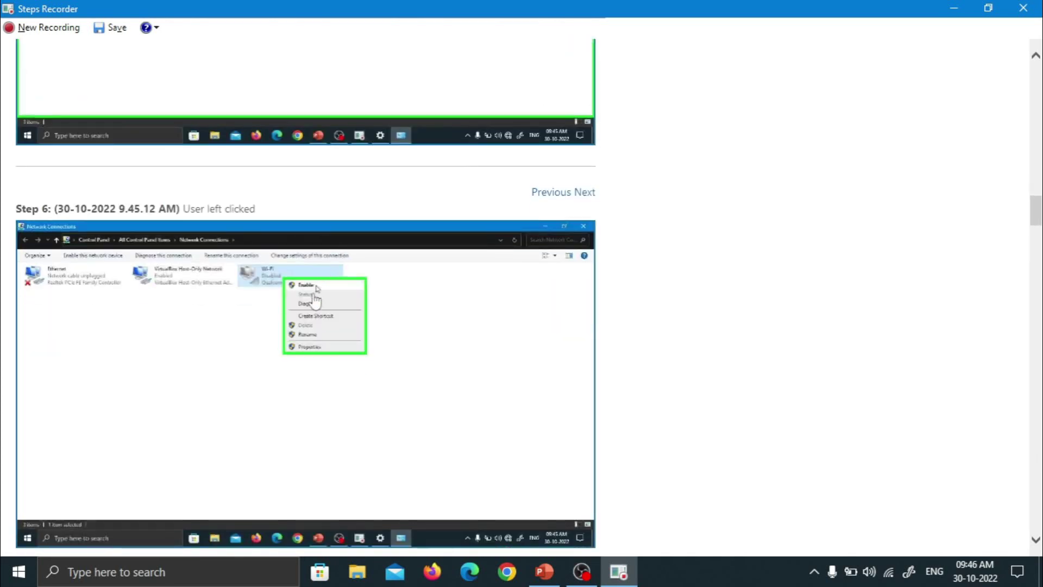
pyautogui.scroll(-6, 309, 293)
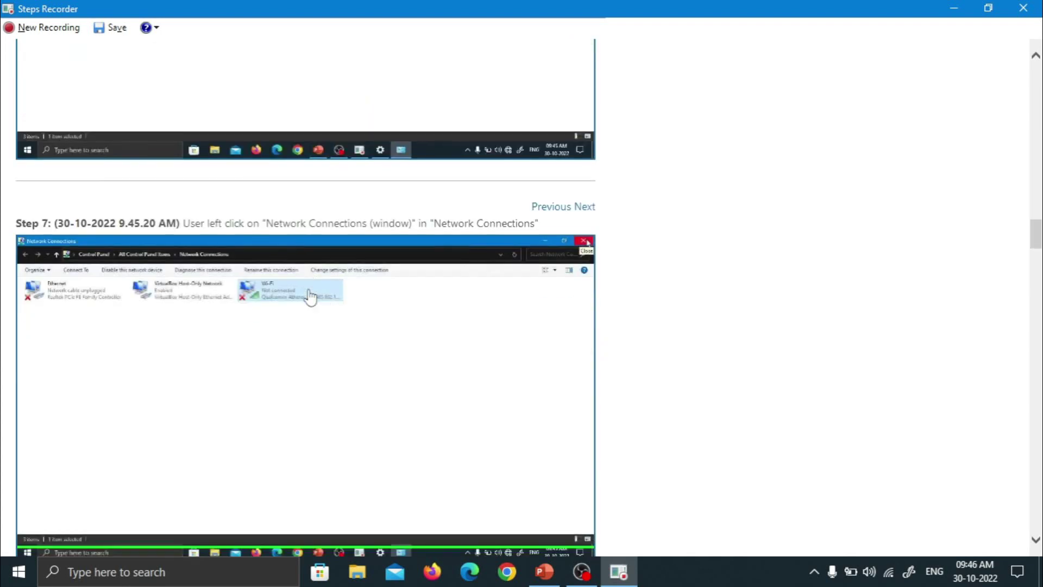
pyautogui.scroll(-7, 581, 266)
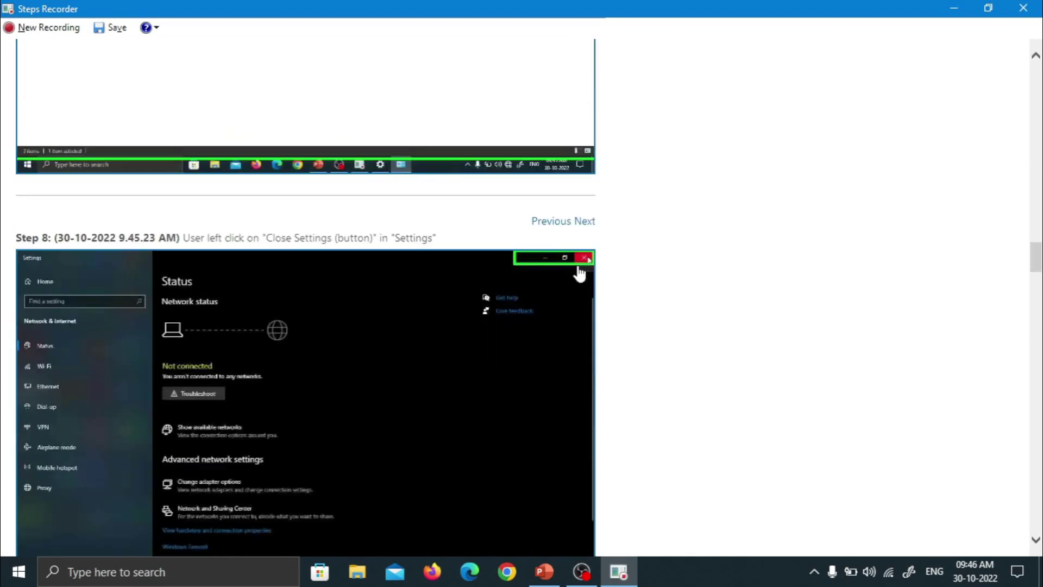
# Step: Review recorded steps 9 to 14, comparing each description with the highlighted area in its screenshot
pyautogui.scroll(-10, 584, 278)
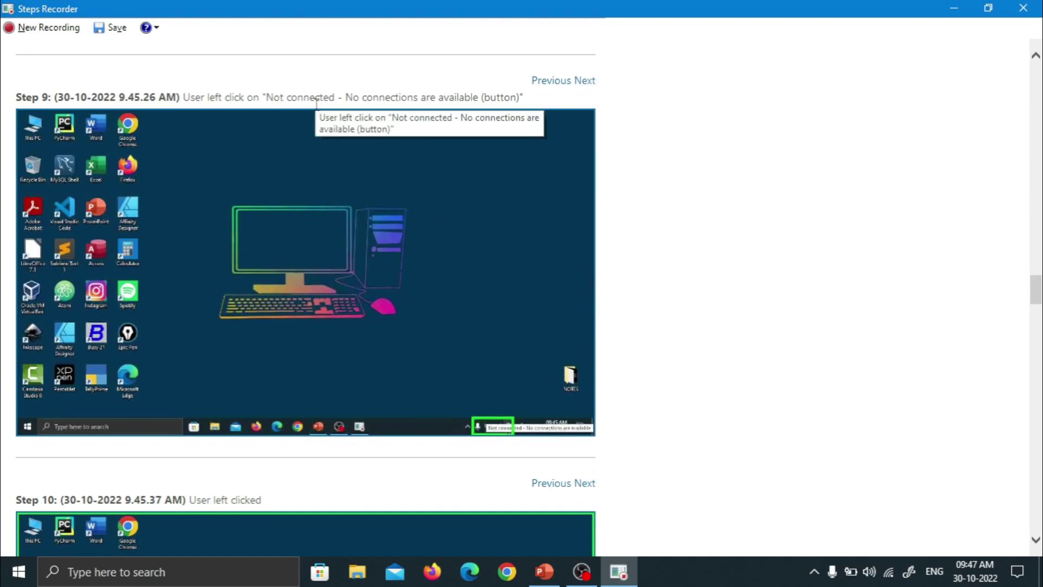
pyautogui.scroll(-4, 507, 190)
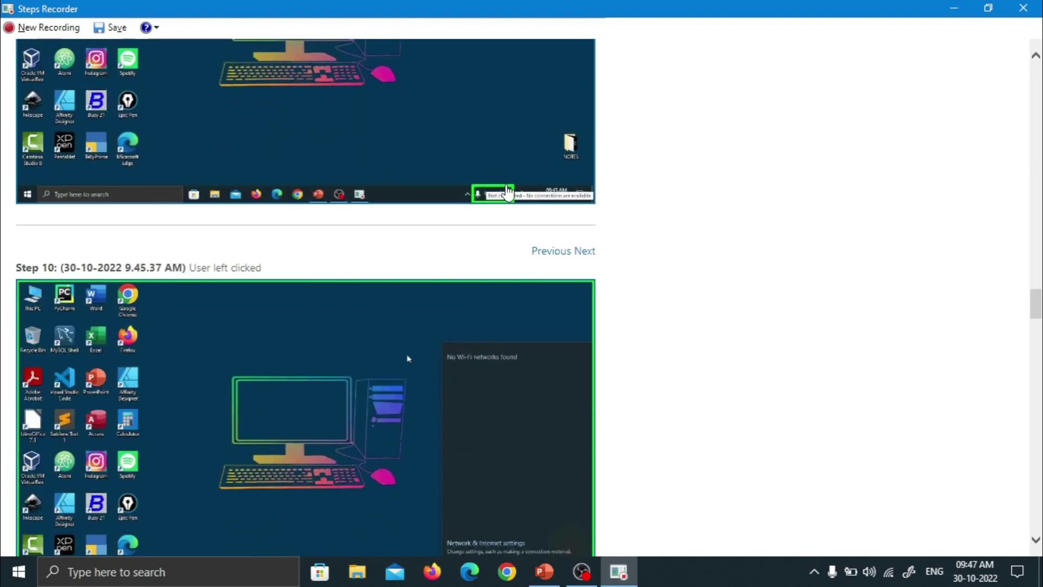
pyautogui.scroll(-4, 511, 307)
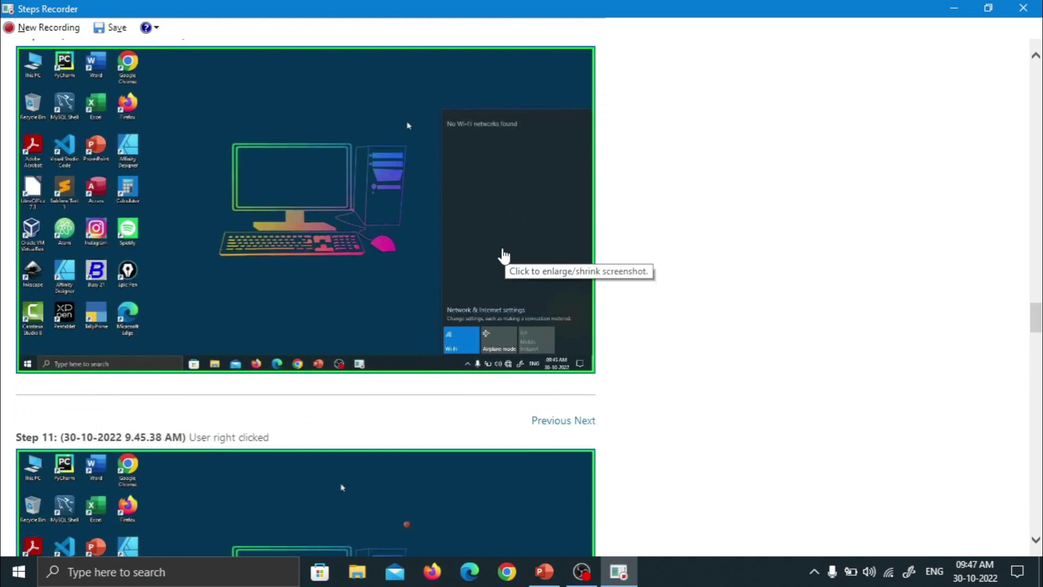
pyautogui.scroll(-3, 504, 256)
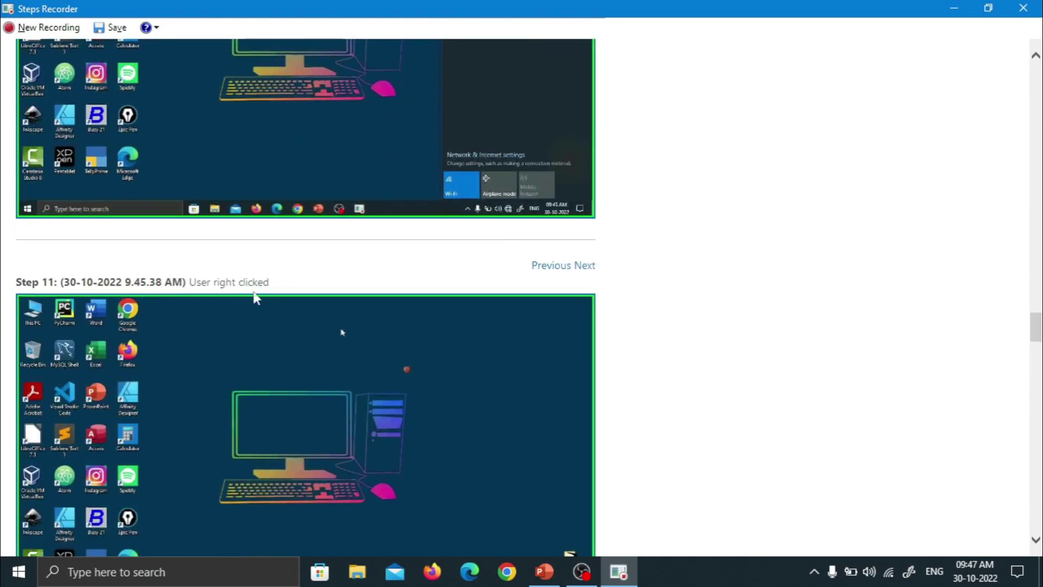
pyautogui.scroll(-10, 255, 298)
pyautogui.scroll(-5, 415, 300)
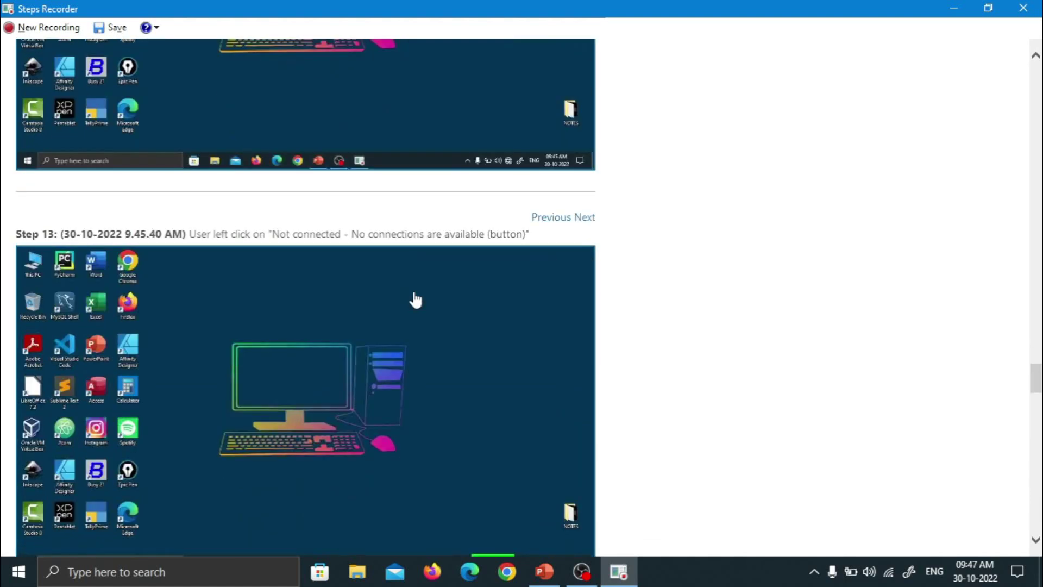
pyautogui.scroll(-10, 415, 300)
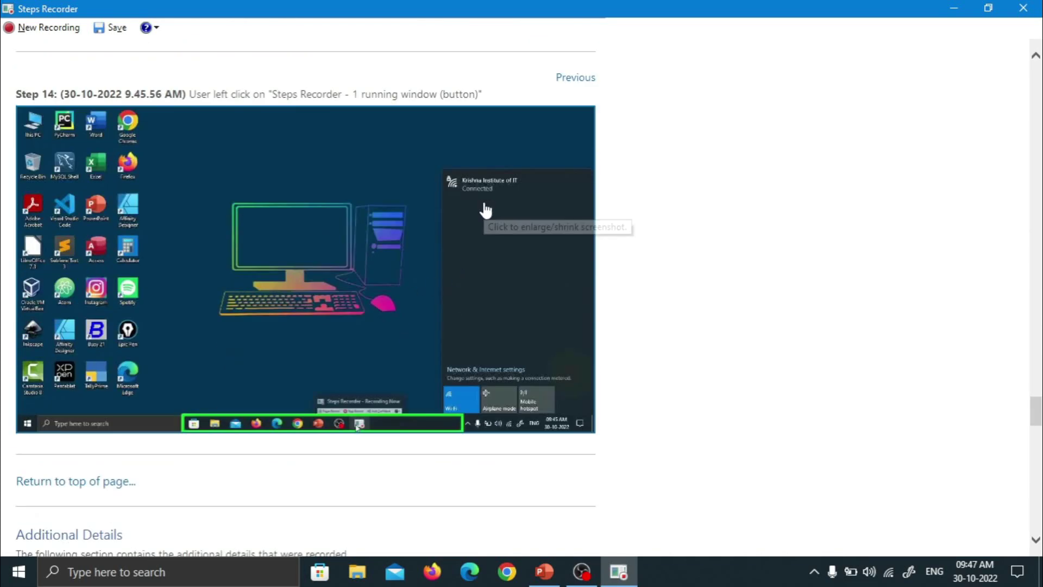
# Step: Read the Additional Details section after the last recorded step and return to the earlier steps
pyautogui.scroll(-5, 485, 210)
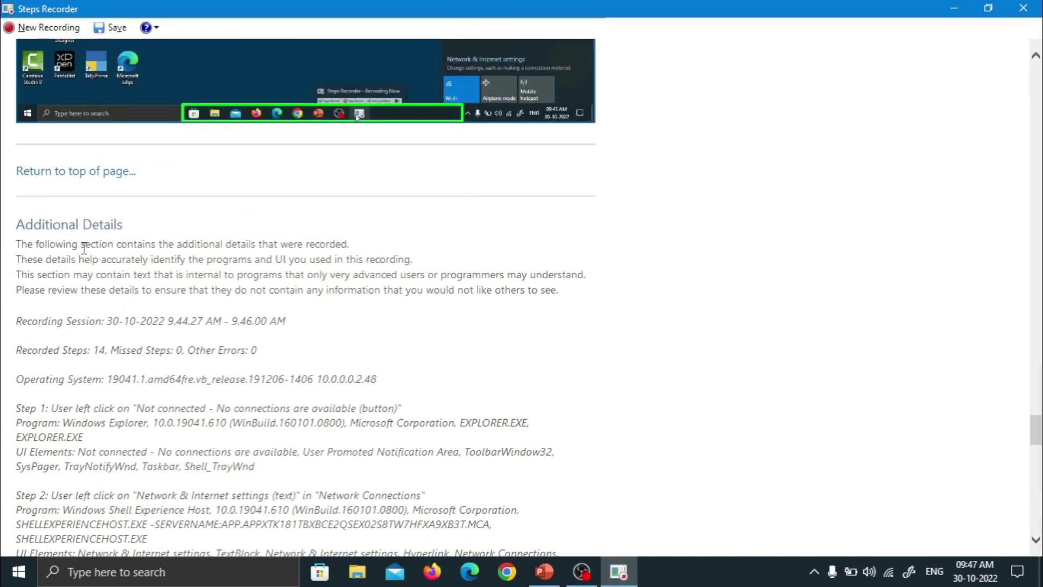
pyautogui.scroll(-5, 550, 194)
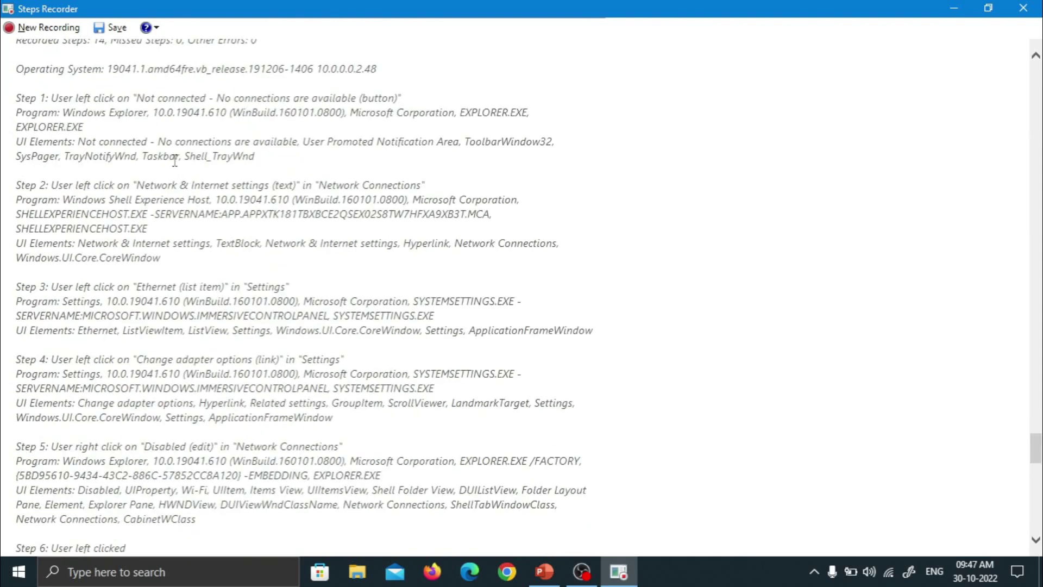
pyautogui.scroll(15, 175, 160)
pyautogui.scroll(10, 175, 160)
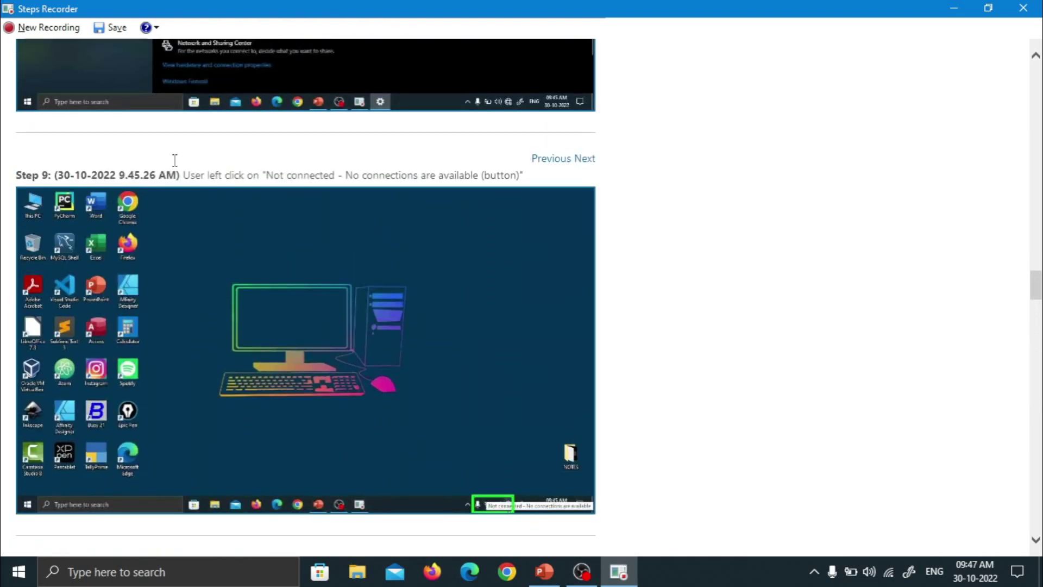
pyautogui.scroll(20, 175, 161)
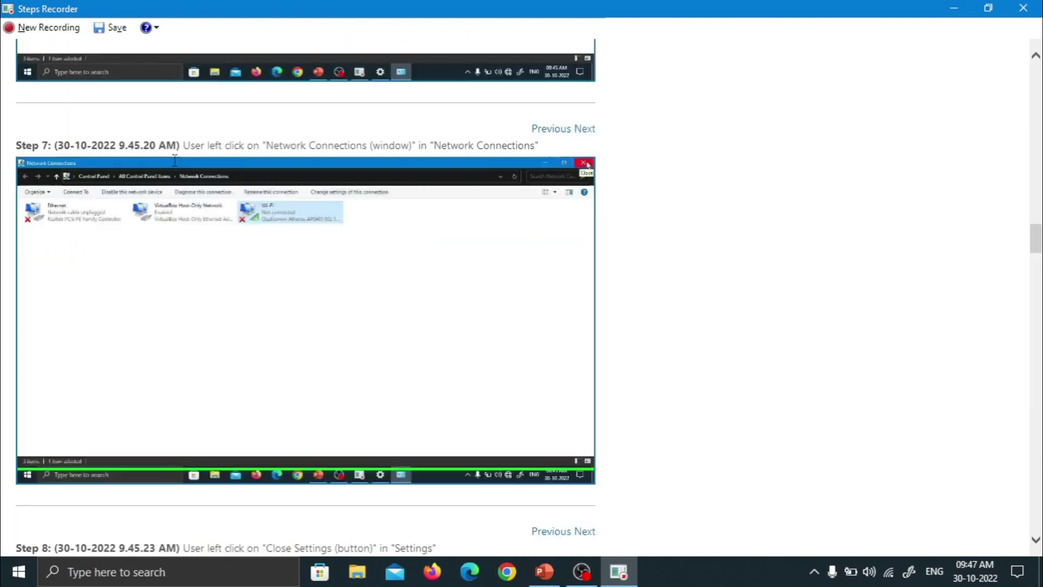
pyautogui.scroll(5, 175, 159)
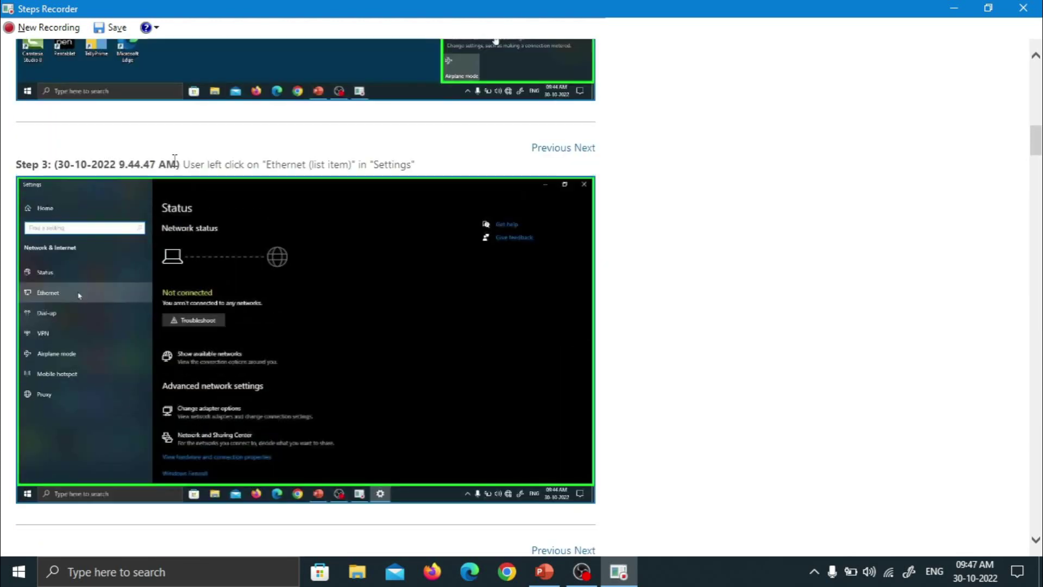
# Step: Save the recording to the Desktop as a ZIP file named "How to Enable Wi-Fi" and close Steps Recorder
pyautogui.click(114, 29)
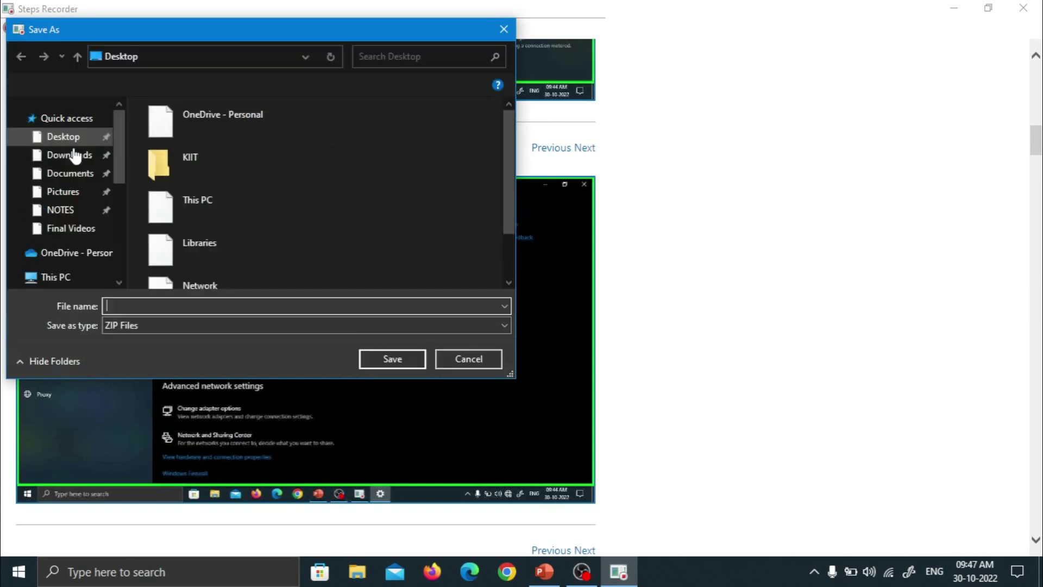
pyautogui.click(71, 142)
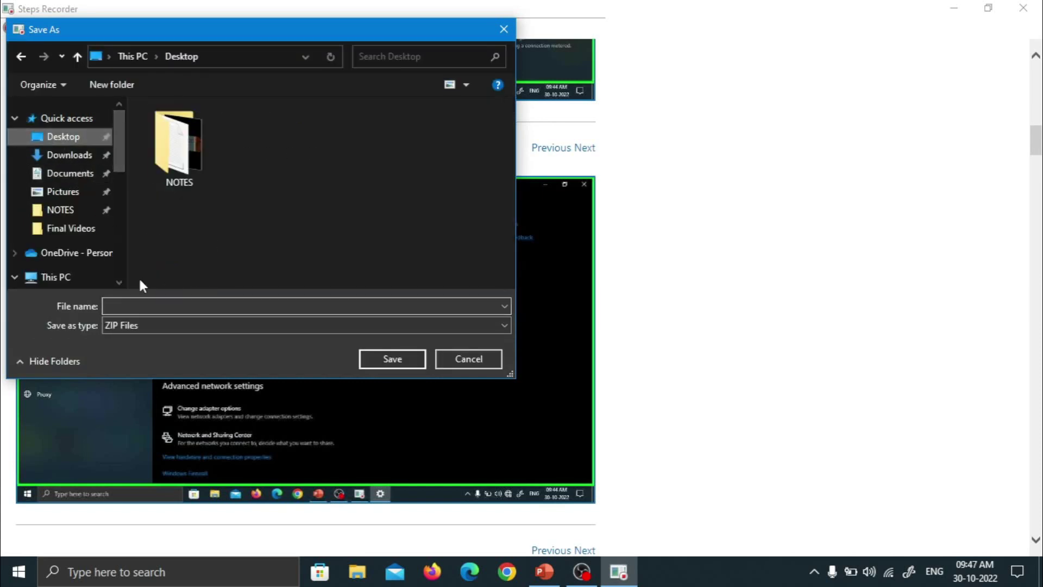
pyautogui.click(145, 309)
pyautogui.write('Ho')
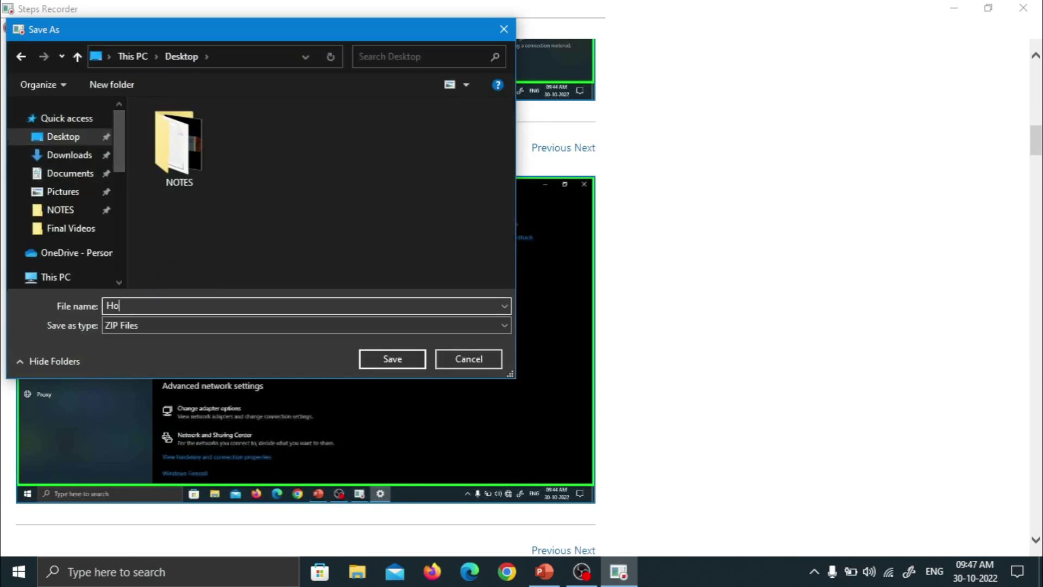
pyautogui.write('w to Enable Wi-Fi')
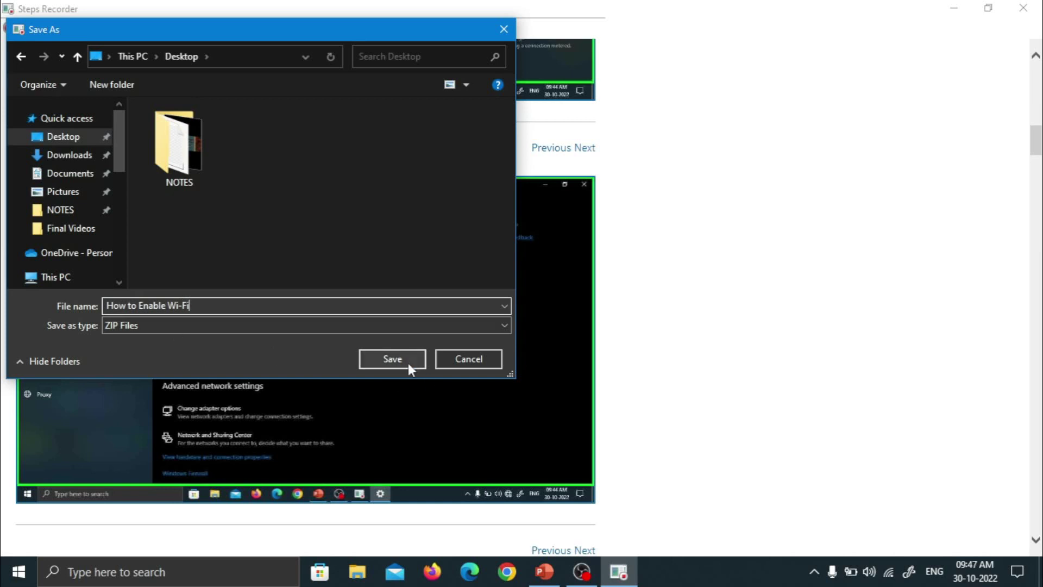
pyautogui.click(403, 357)
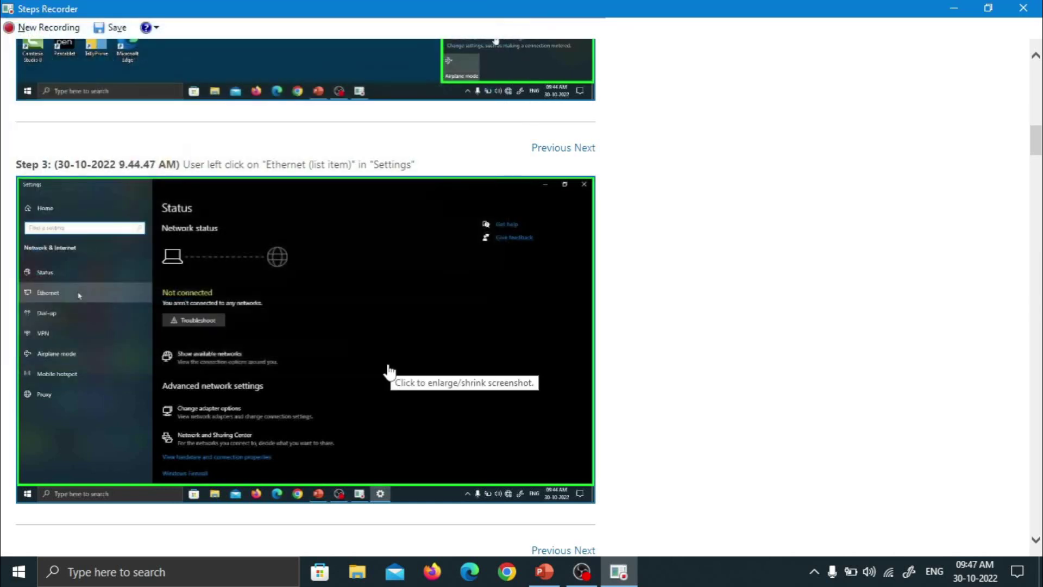
pyautogui.click(1035, 9)
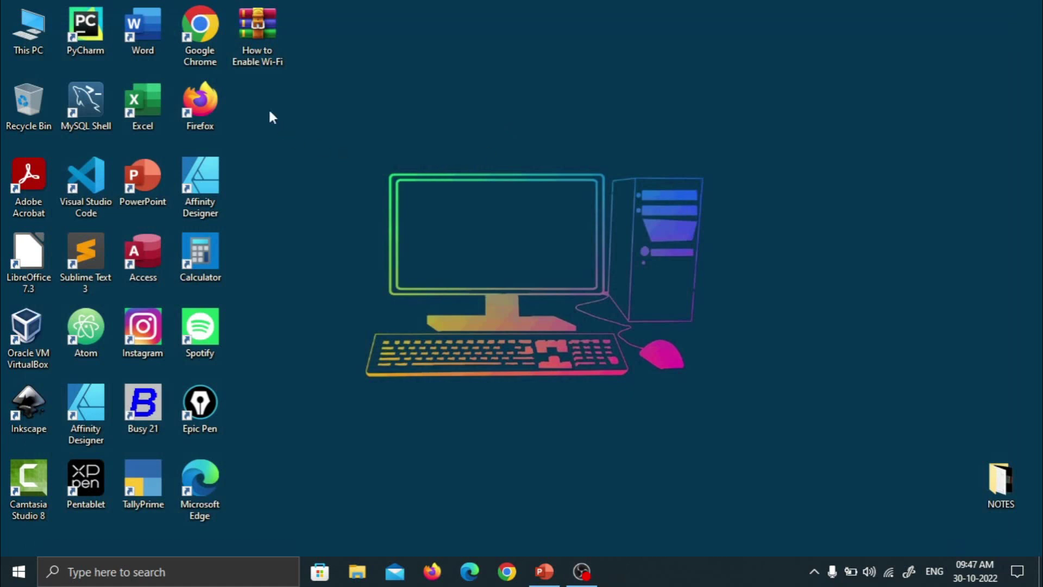
# Step: Open the "How to Enable Wi-Fi" archive from the desktop, dismiss the WinRAR license notice, and open the recording file inside
pyautogui.doubleClick(266, 57)
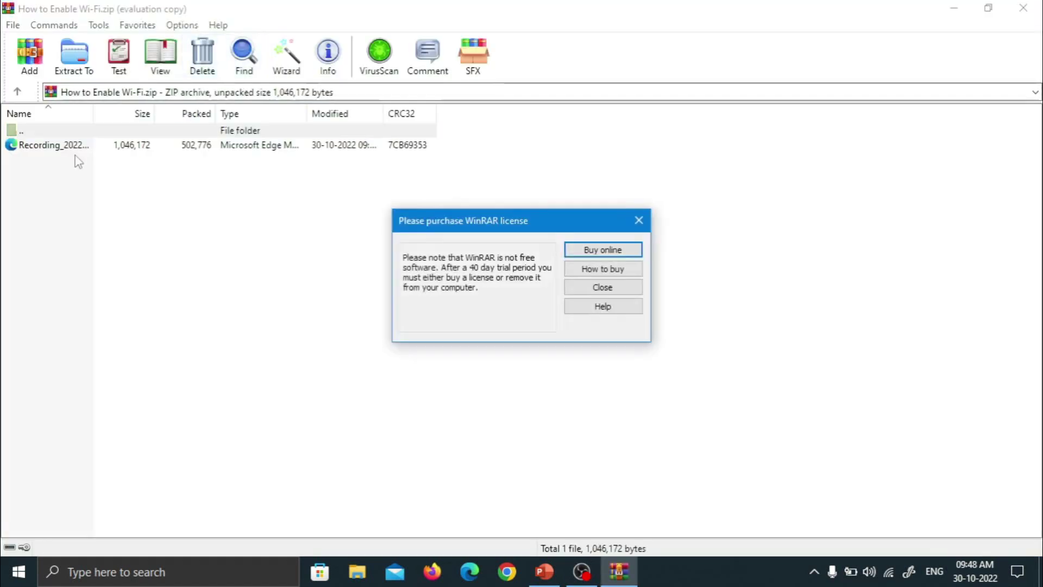
pyautogui.click(634, 287)
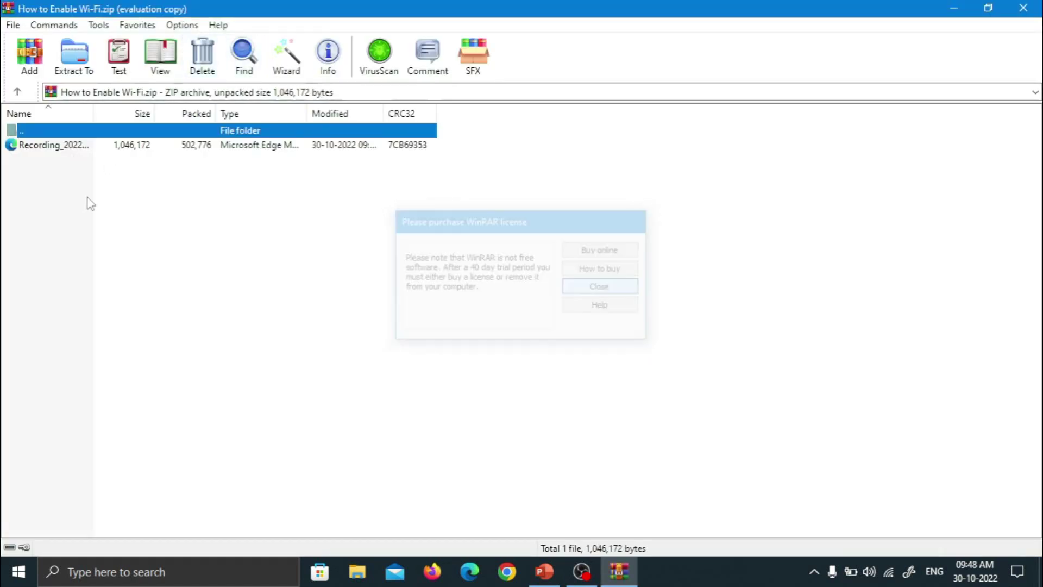
pyautogui.doubleClick(59, 150)
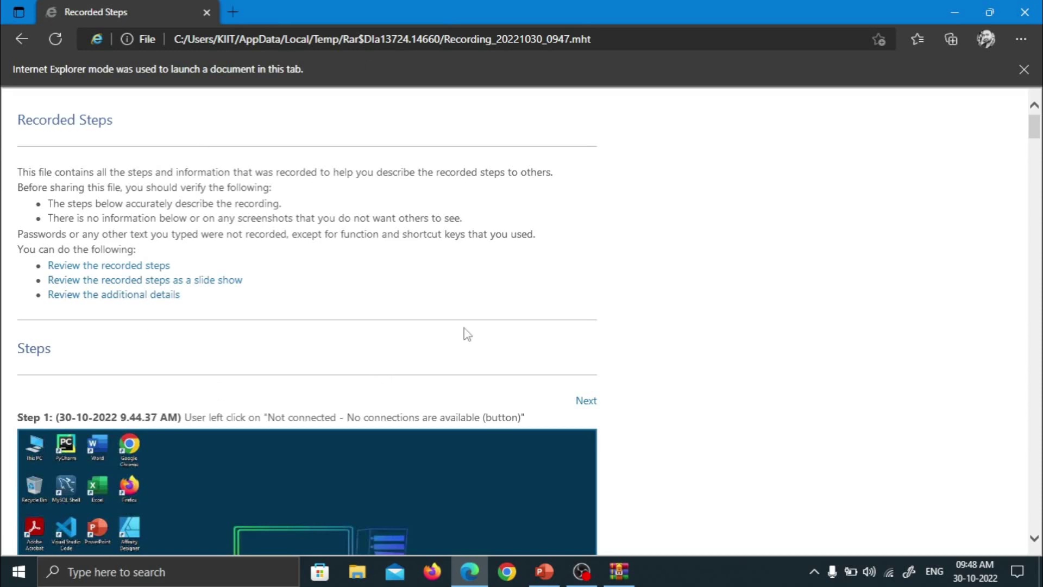
# Step: Review the saved recording from the first step to the additional details, and close the browser and archive windows
pyautogui.scroll(-15, 466, 333)
pyautogui.scroll(-20, 464, 329)
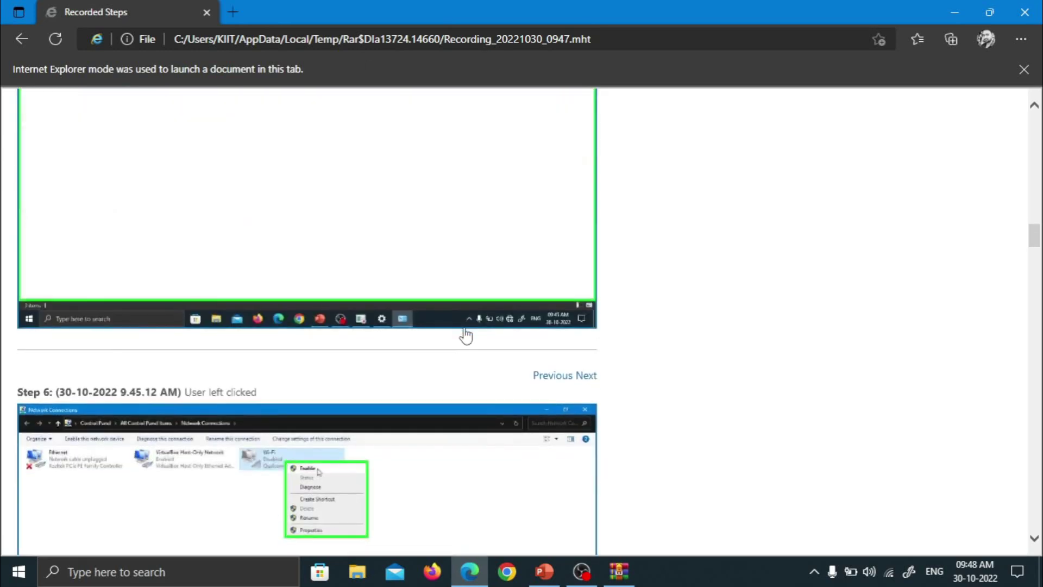
pyautogui.scroll(-20, 465, 337)
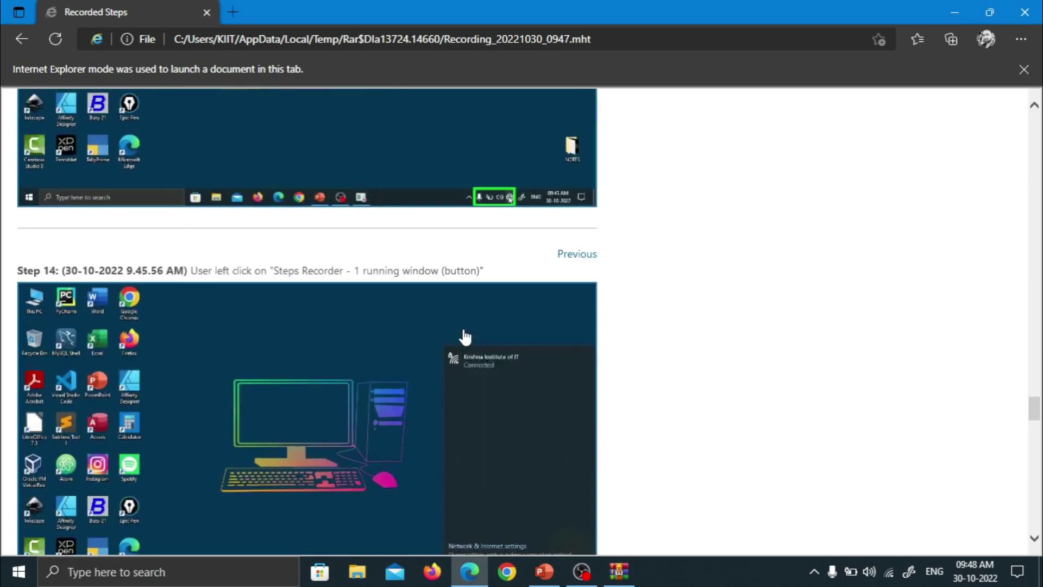
pyautogui.scroll(-5, 466, 335)
pyautogui.scroll(20, 466, 335)
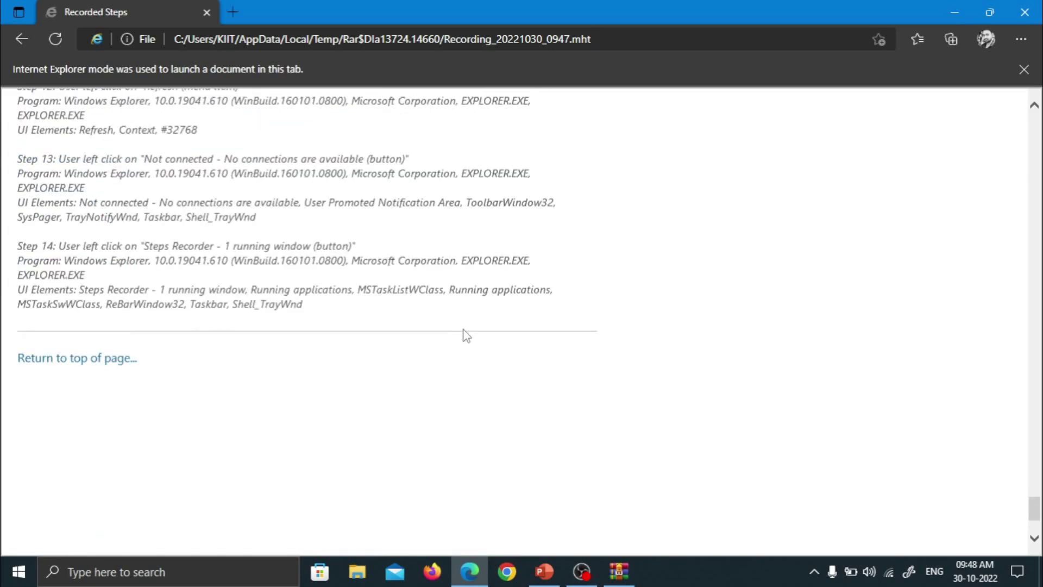
pyautogui.scroll(20, 465, 337)
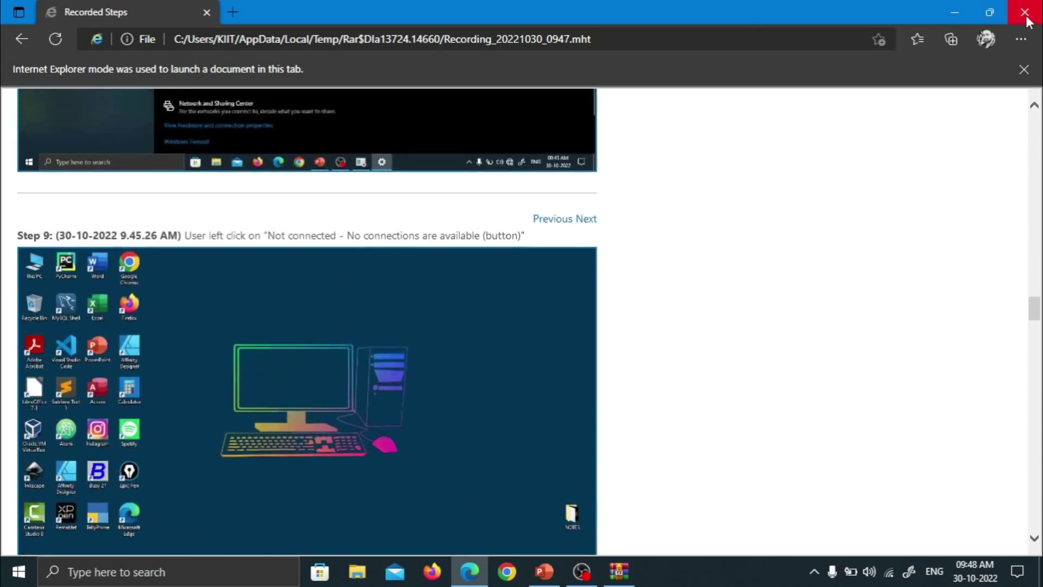
pyautogui.click(1025, 12)
pyautogui.click(1023, 7)
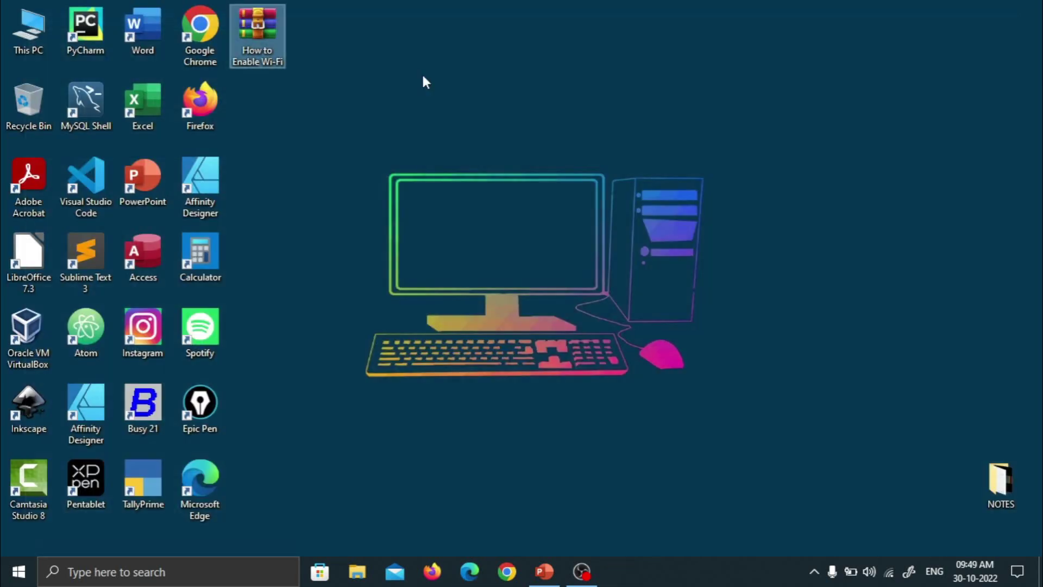
pyautogui.rightClick(422, 74)
pyautogui.click(466, 145)
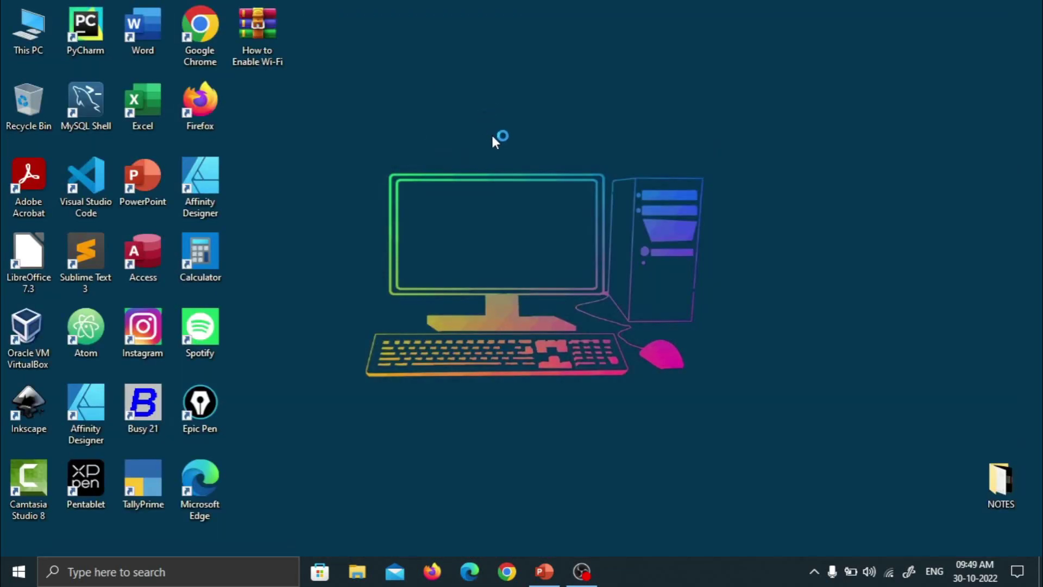
pyautogui.rightClick(437, 80)
pyautogui.click(496, 150)
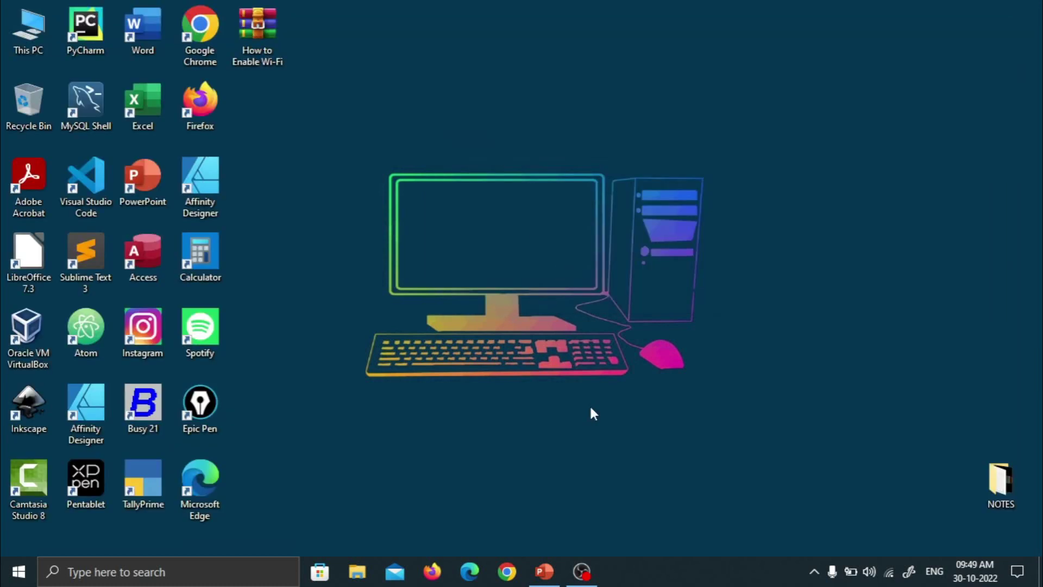